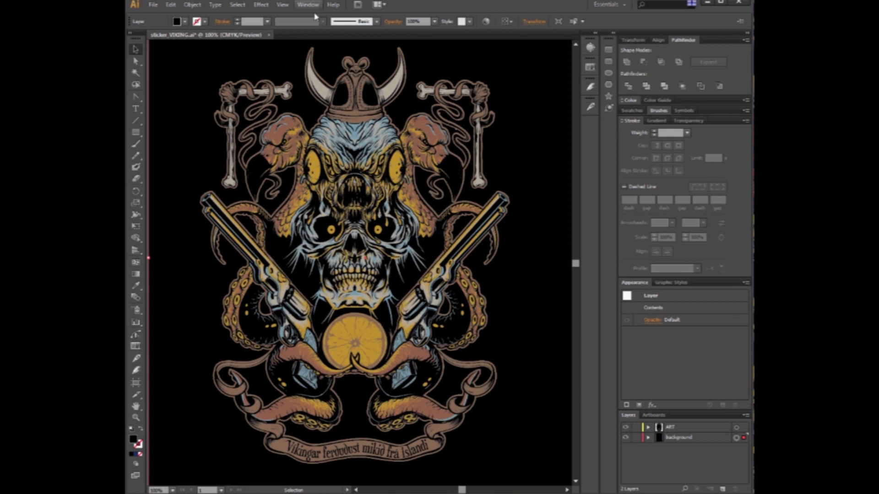
{"action": "left_click", "coordinate": [311, 5]}
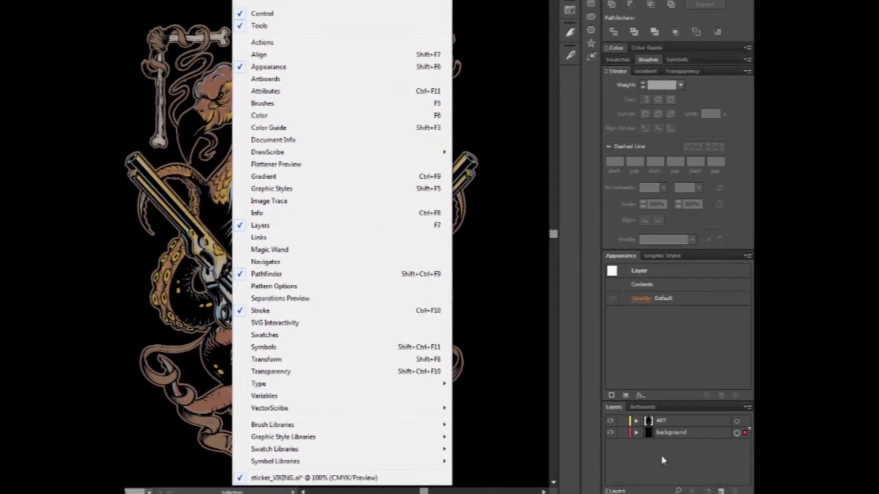
{"action": "left_click", "coordinate": [668, 460]}
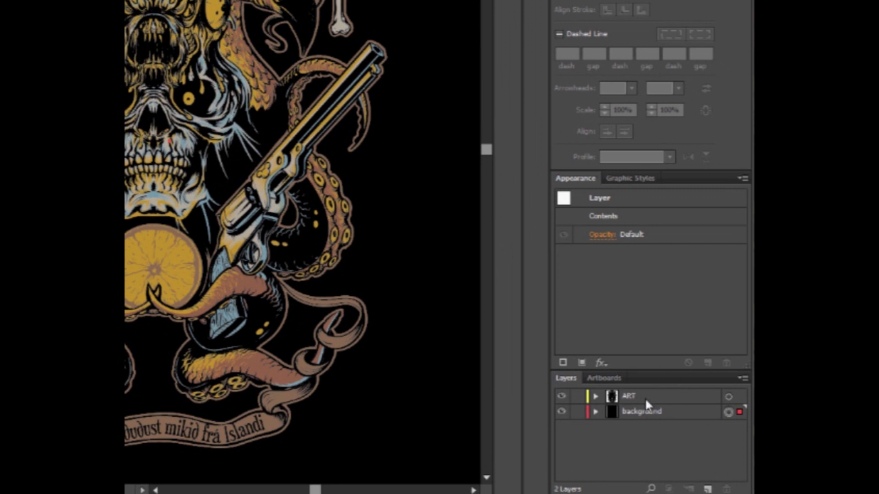
Hide the background layer to check the artwork without it, and show it again
{"action": "left_click", "coordinate": [643, 414]}
{"action": "left_click", "coordinate": [561, 412]}
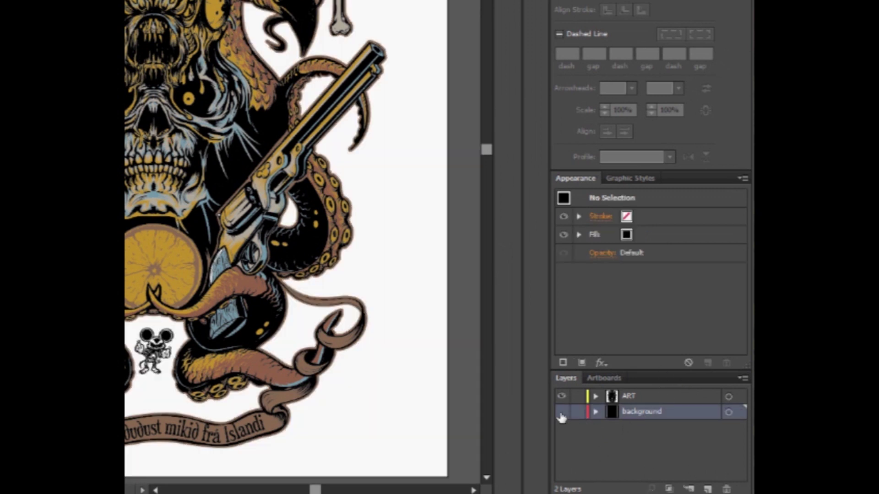
{"action": "left_click", "coordinate": [561, 412]}
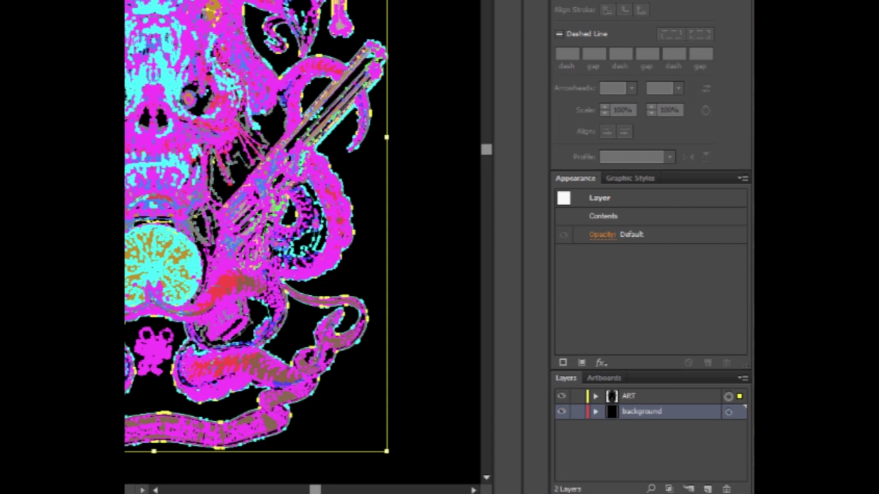
Duplicate the ART layer with all its sublayers and hide the original ART layer
{"action": "left_click", "coordinate": [683, 399]}
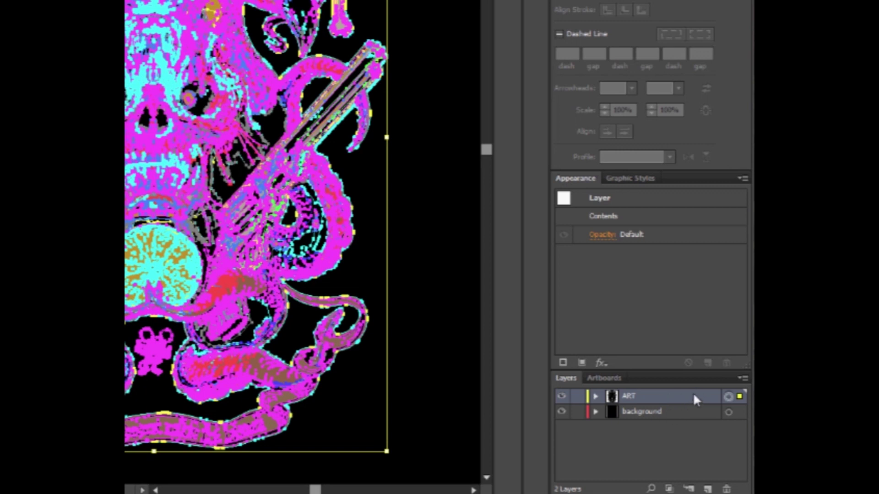
{"action": "left_click_drag", "start_coordinate": [694, 395], "coordinate": [709, 489]}
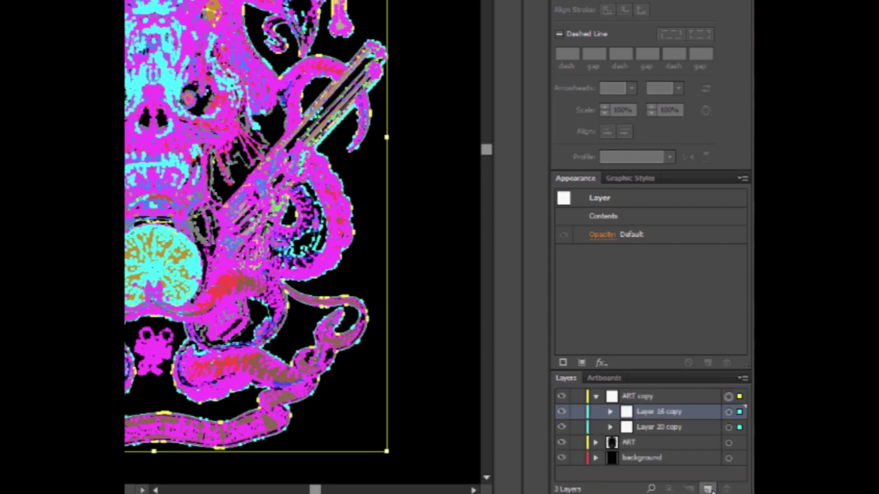
{"action": "left_click", "coordinate": [598, 397]}
{"action": "left_click", "coordinate": [641, 411]}
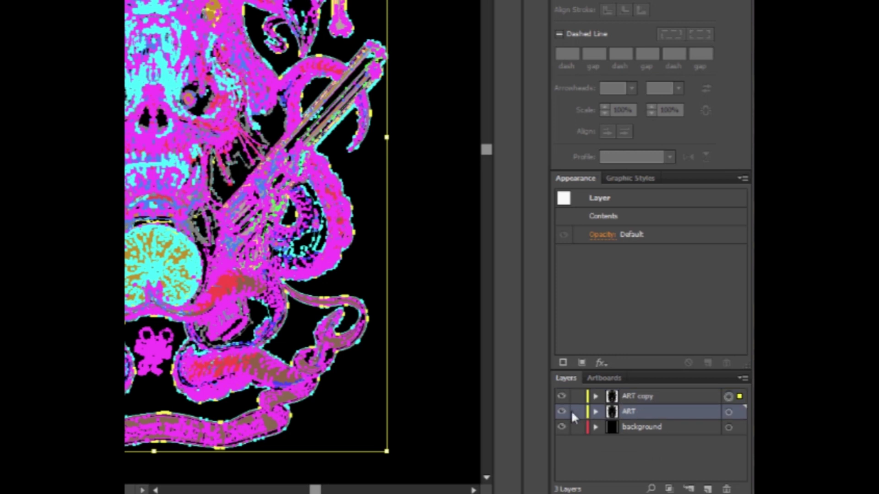
{"action": "left_click", "coordinate": [562, 412]}
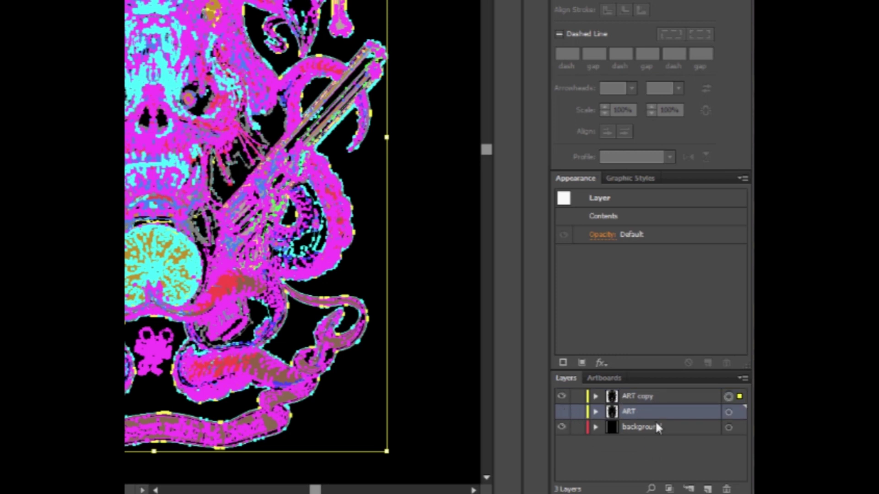
Select all artwork on the ART copy layer and expand its appearance
{"action": "left_click", "coordinate": [729, 398]}
{"action": "left_click", "coordinate": [595, 396]}
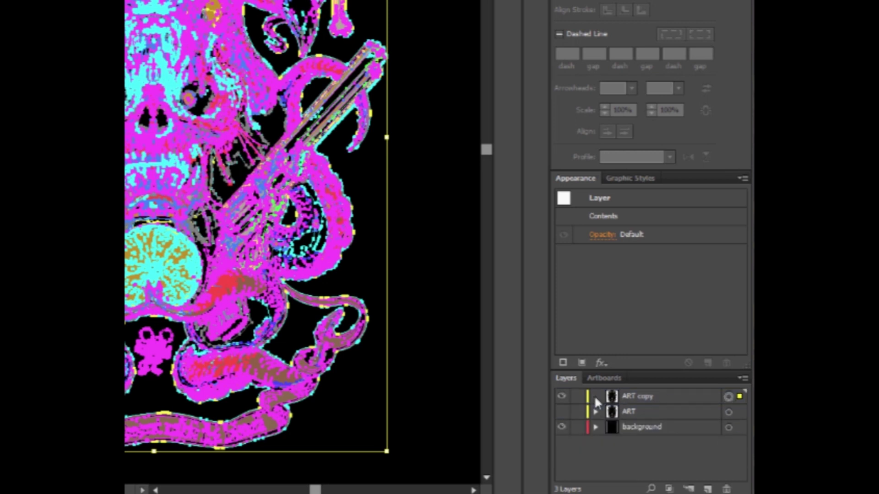
{"action": "left_click", "coordinate": [645, 397]}
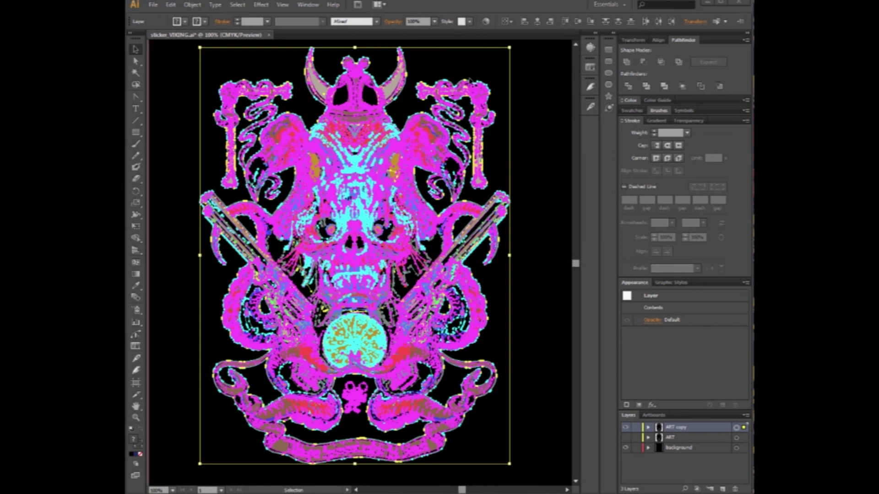
{"action": "left_click", "coordinate": [195, 5]}
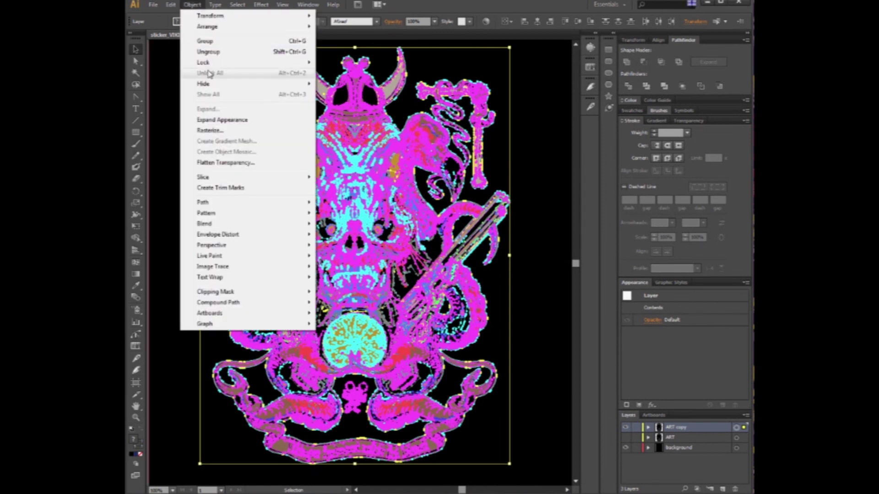
{"action": "left_click", "coordinate": [222, 120]}
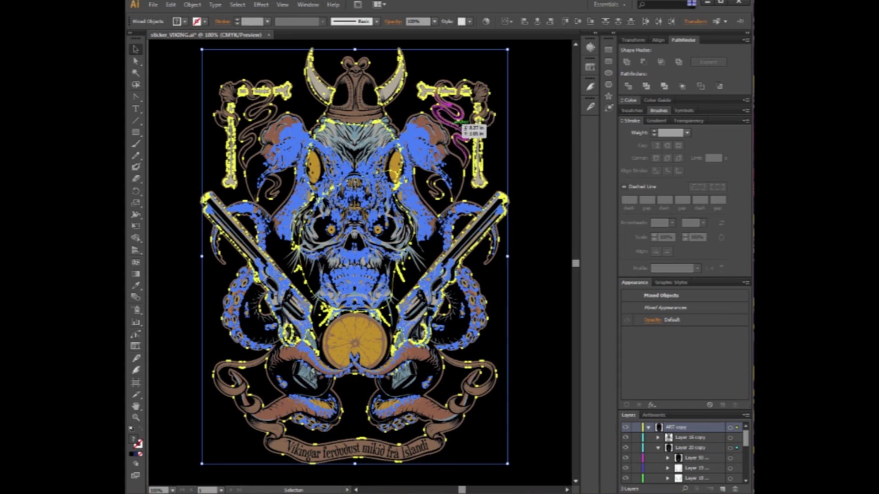
Reselect all artwork on the ART copy layer and expand its fills and strokes
{"action": "left_click", "coordinate": [648, 427]}
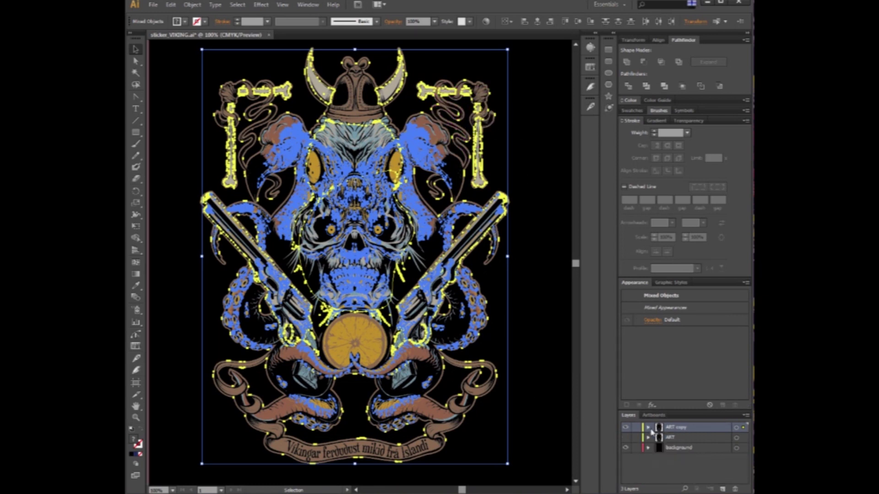
{"action": "left_click", "coordinate": [736, 429]}
{"action": "left_click", "coordinate": [192, 4]}
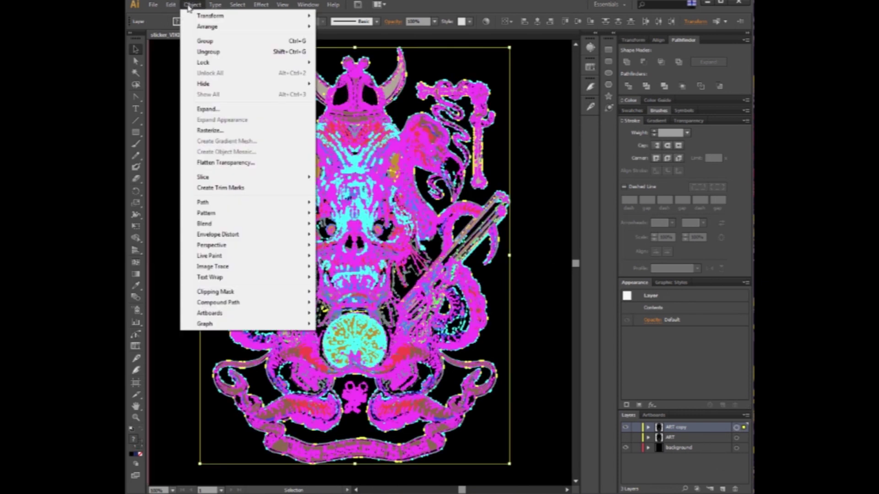
{"action": "left_click", "coordinate": [213, 111]}
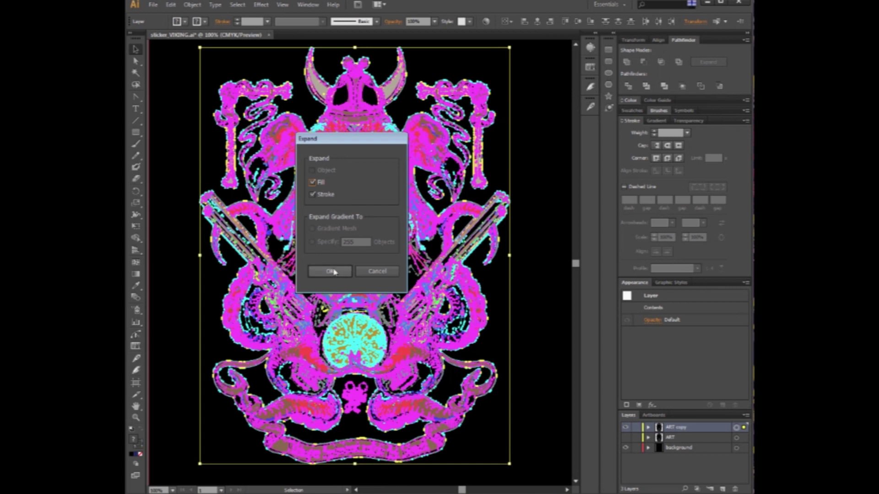
{"action": "left_click", "coordinate": [330, 271]}
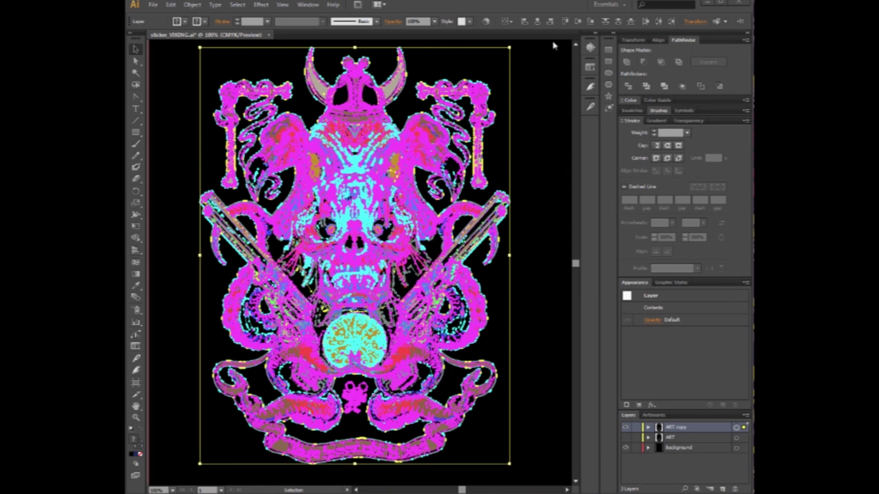
Apply the Pathfinder Merge operation to the expanded artwork on the ART copy layer
{"action": "left_click", "coordinate": [308, 4]}
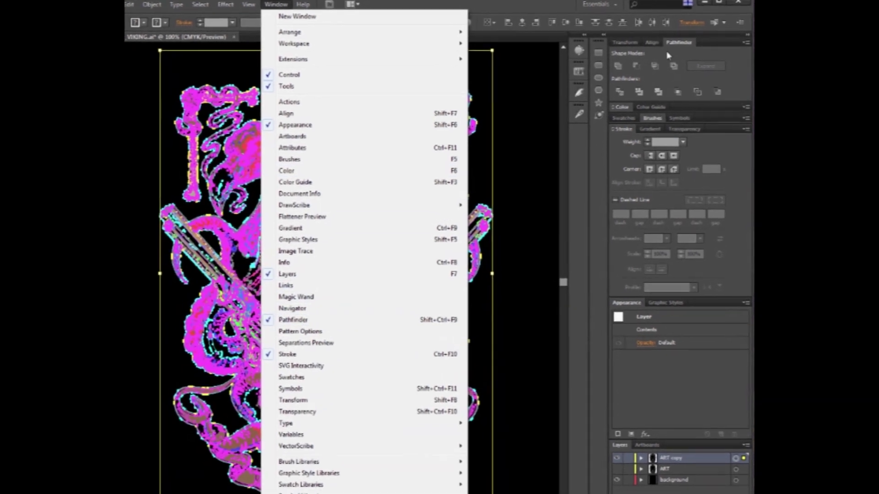
{"action": "left_click", "coordinate": [554, 8]}
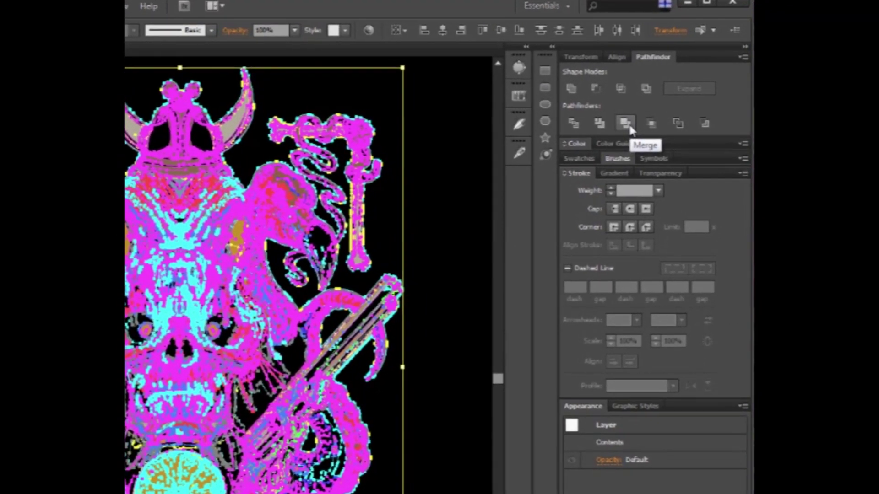
{"action": "left_click", "coordinate": [627, 125]}
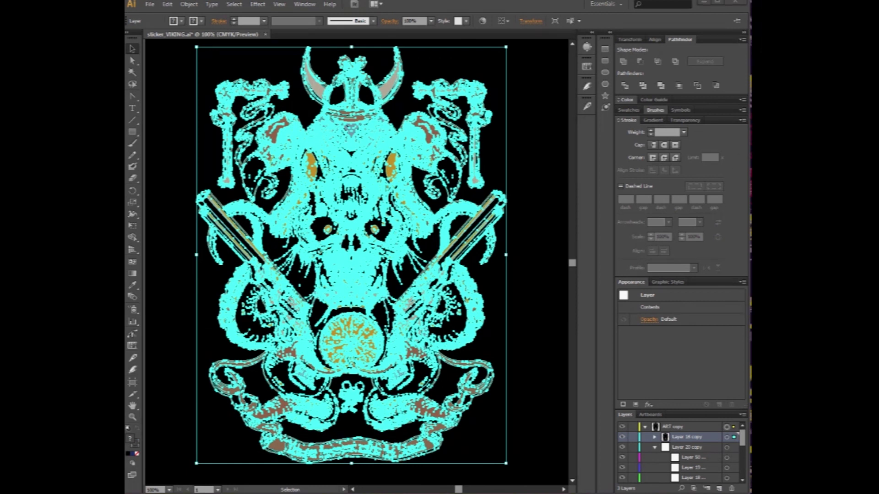
Select the whole ART copy layer and unite its merged shapes into one silhouette
{"action": "left_click", "coordinate": [644, 427]}
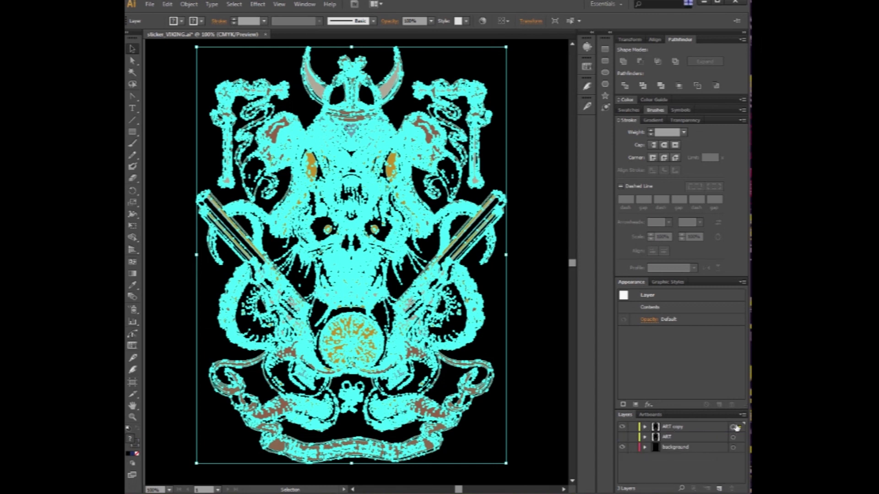
{"action": "left_click", "coordinate": [736, 427]}
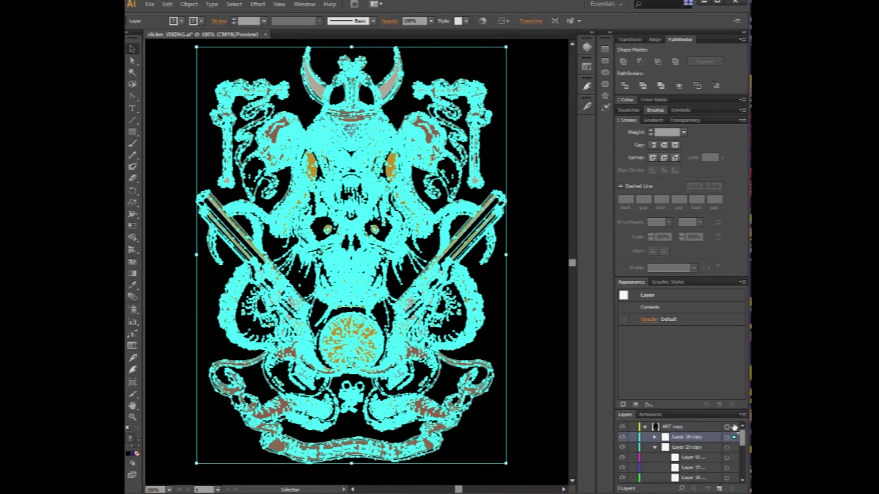
{"action": "left_click", "coordinate": [623, 67]}
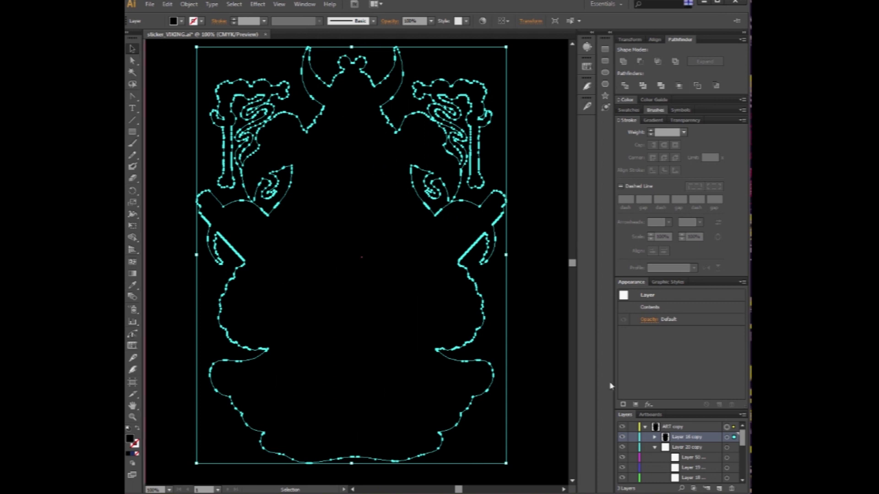
Hide the background layer to inspect the united silhouette against the white artboard, and show it again
{"action": "left_click", "coordinate": [645, 427]}
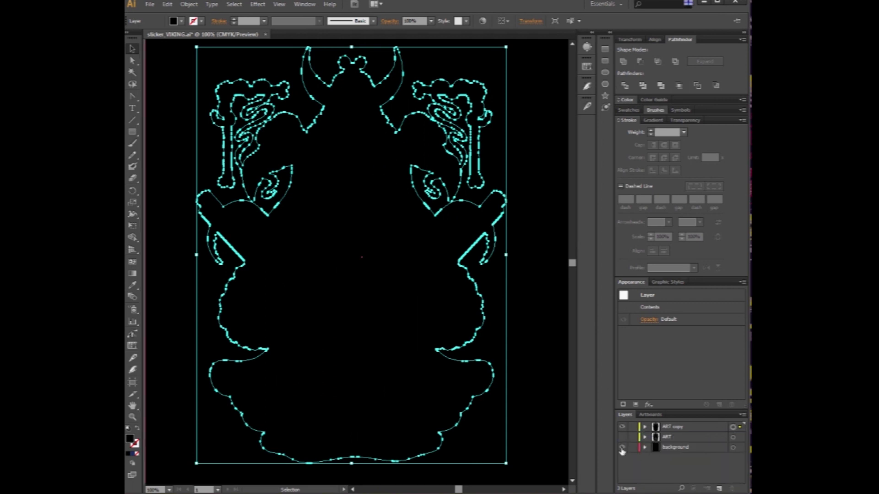
{"action": "left_click", "coordinate": [682, 452]}
{"action": "left_click", "coordinate": [622, 449]}
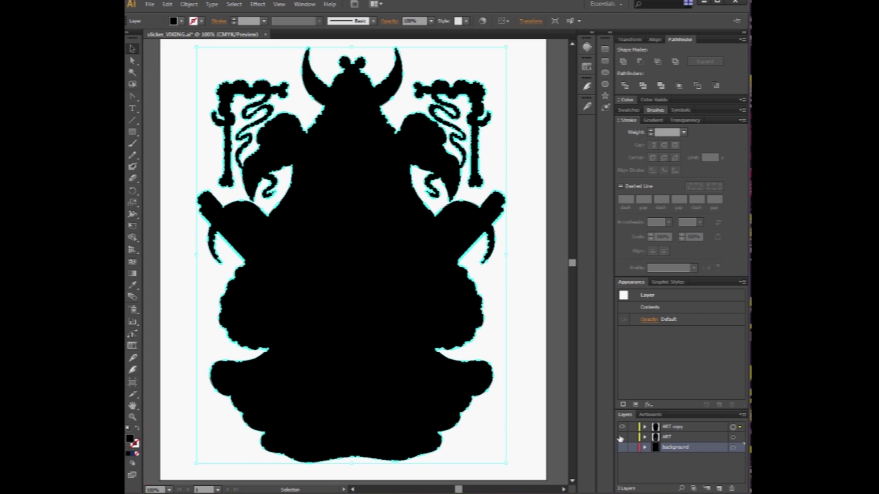
{"action": "left_click", "coordinate": [623, 448]}
Switch visibility between the ART copy and ART layers to compare the silhouette with the original artwork, ending with only the copy shown
{"action": "left_click", "coordinate": [622, 426]}
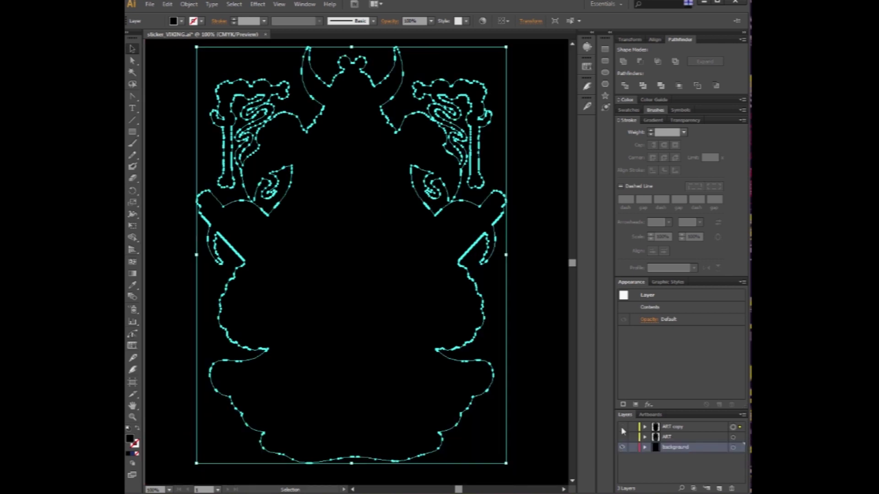
{"action": "left_click", "coordinate": [622, 437]}
{"action": "left_click", "coordinate": [622, 448]}
{"action": "left_click", "coordinate": [623, 448]}
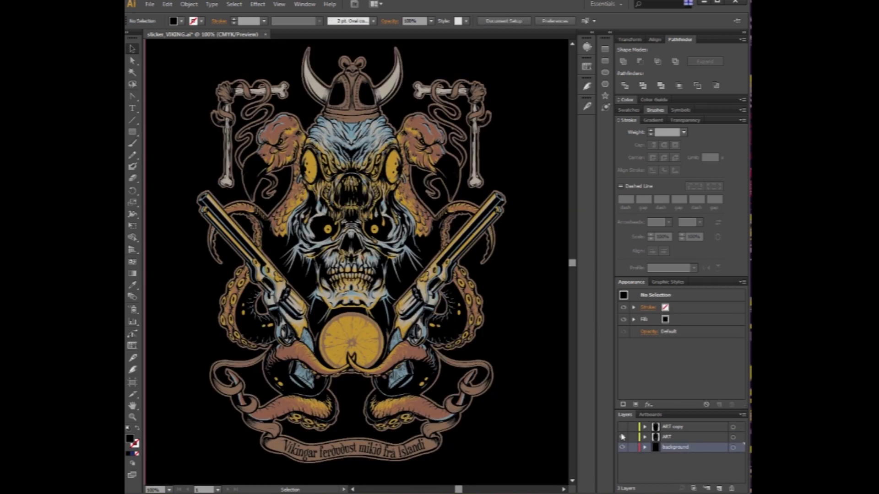
{"action": "left_click", "coordinate": [622, 427]}
{"action": "left_click", "coordinate": [622, 437]}
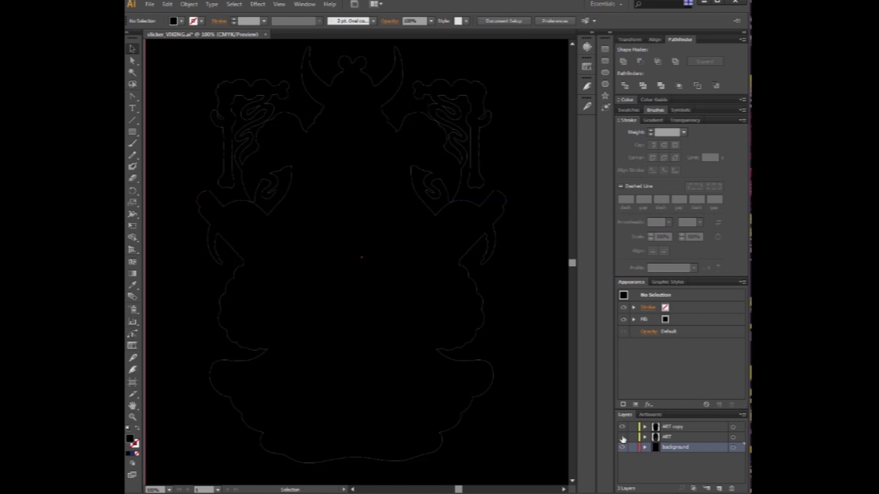
Offset the path of the ART copy silhouette by 0.125 in with the preview turned on
{"action": "left_click", "coordinate": [733, 427]}
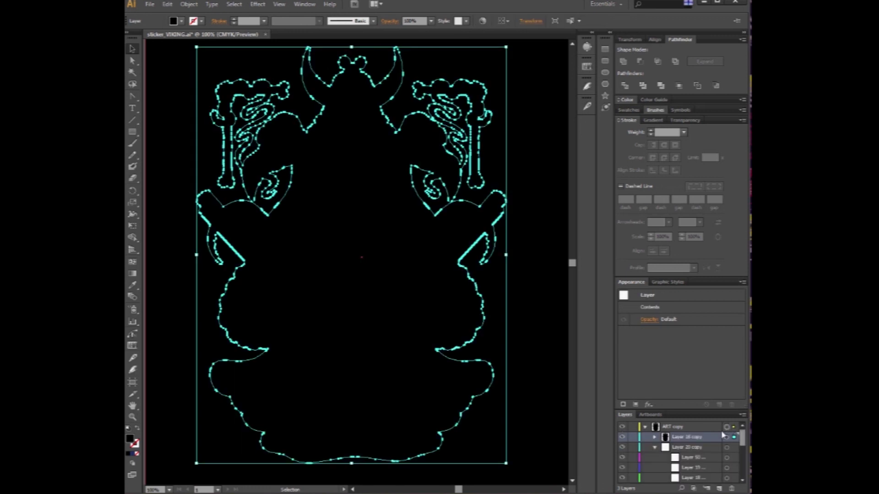
{"action": "left_click", "coordinate": [188, 4]}
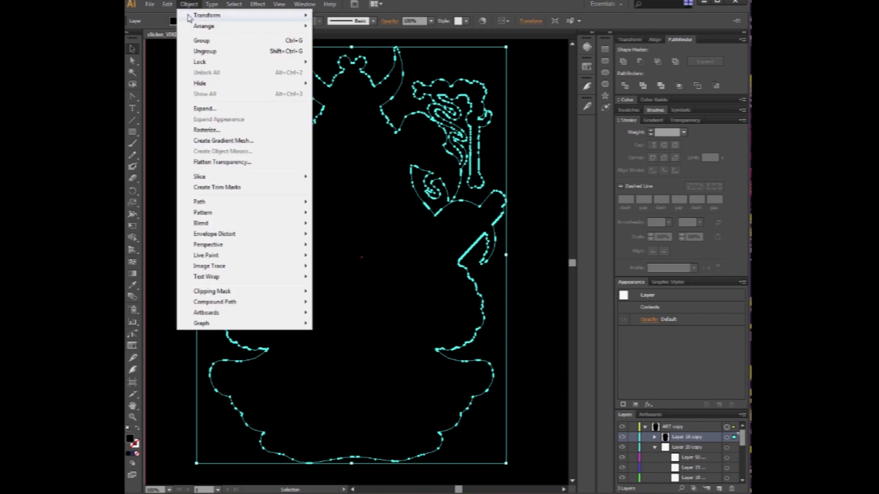
{"action": "mouse_move", "coordinate": [222, 202]}
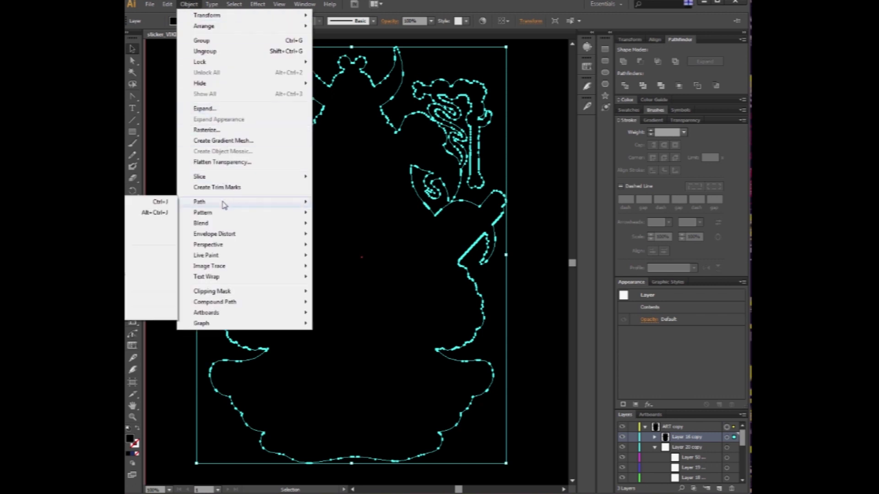
{"action": "left_click", "coordinate": [135, 243]}
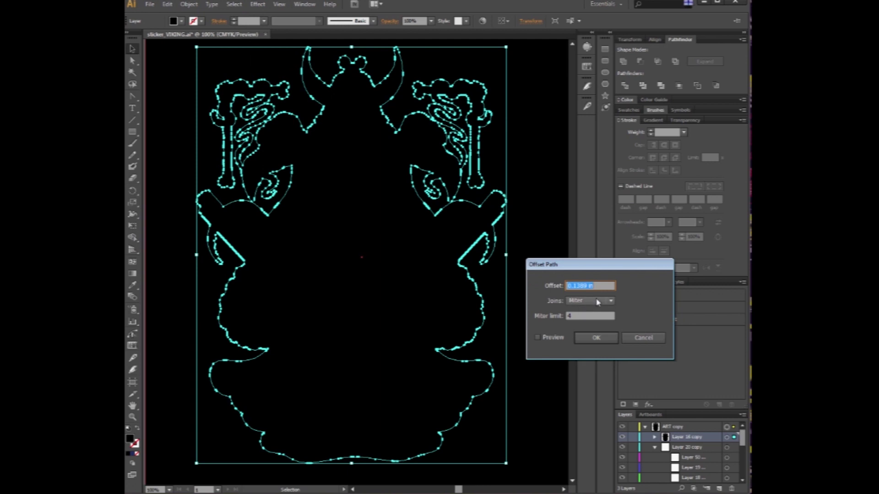
{"action": "type", "text": "."}
{"action": "type", "text": ".125"}
{"action": "left_click", "coordinate": [539, 340]}
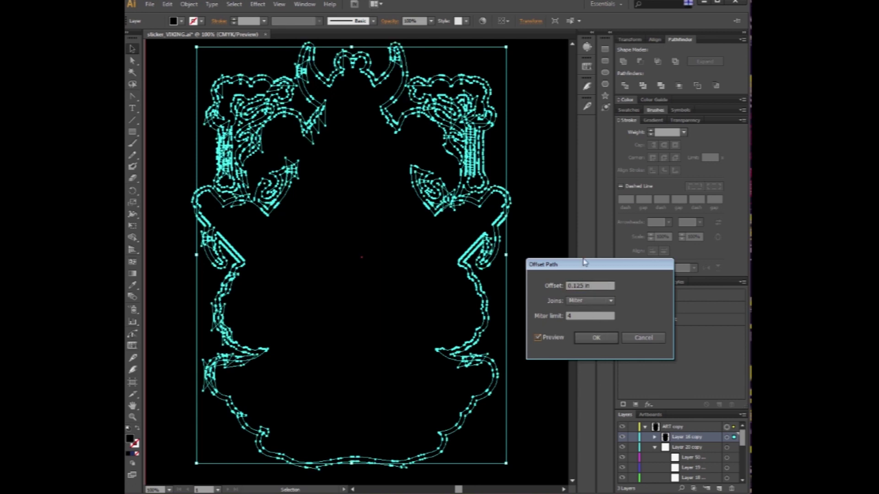
{"action": "left_click_drag", "start_coordinate": [578, 264], "coordinate": [485, 284]}
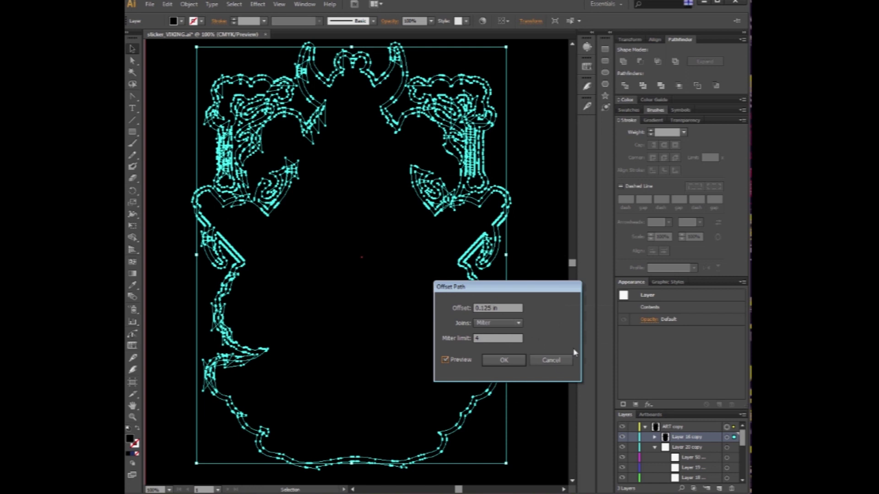
{"action": "left_click", "coordinate": [503, 361]}
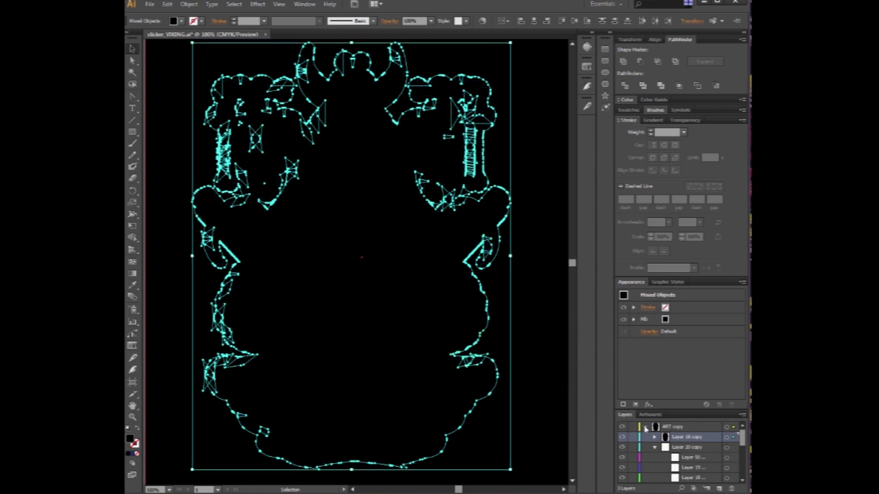
Select everything on the ART copy layer and merge the offset paths with the silhouette using Pathfinder Merge
{"action": "left_click", "coordinate": [728, 427]}
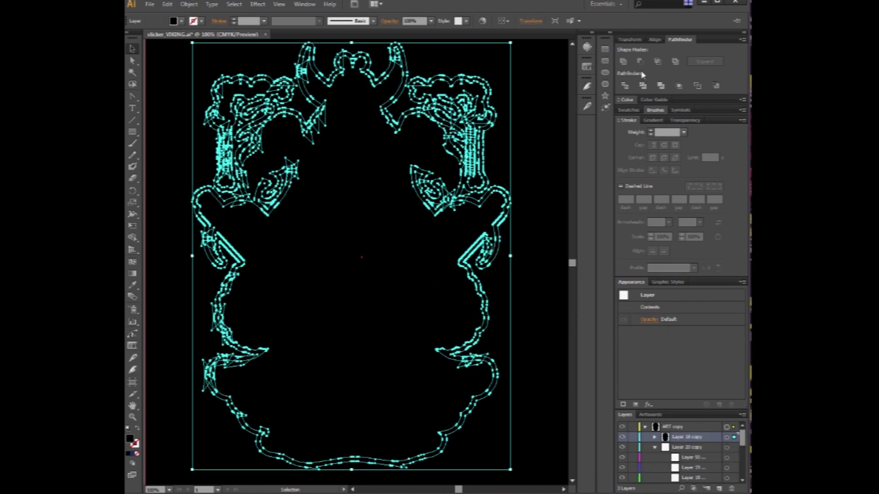
{"action": "left_click", "coordinate": [661, 87]}
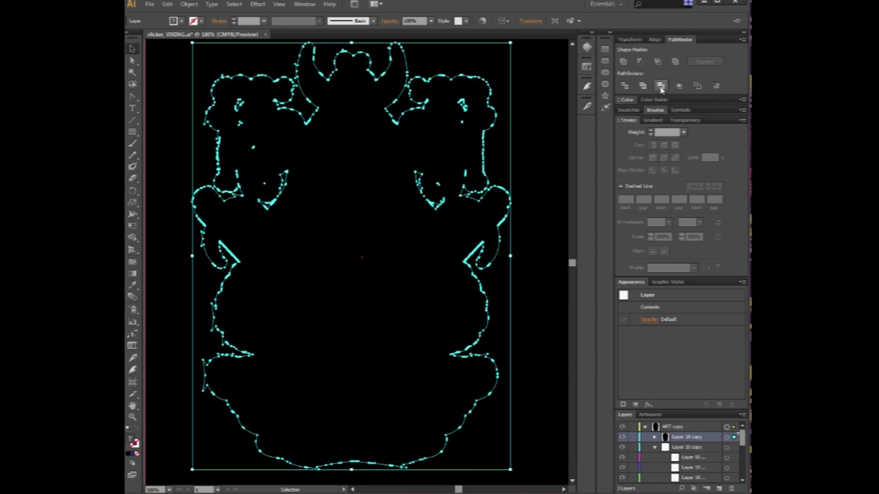
Unite the merged silhouette shapes with Pathfinder and give the resulting outline a magenta stroke
{"action": "left_click", "coordinate": [624, 62]}
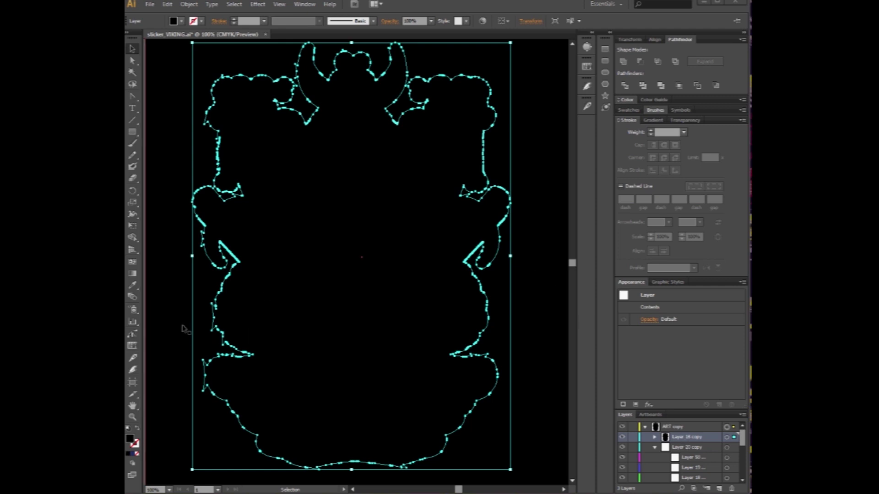
{"action": "left_click", "coordinate": [136, 446]}
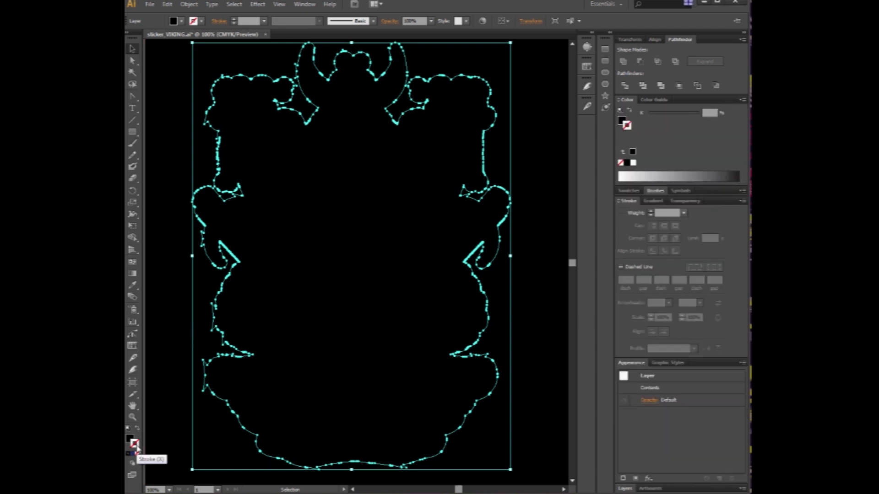
{"action": "double_click", "coordinate": [133, 443]}
{"action": "left_click_drag", "start_coordinate": [151, 1], "coordinate": [415, 207]}
{"action": "left_click", "coordinate": [412, 238]}
{"action": "left_click", "coordinate": [376, 222]}
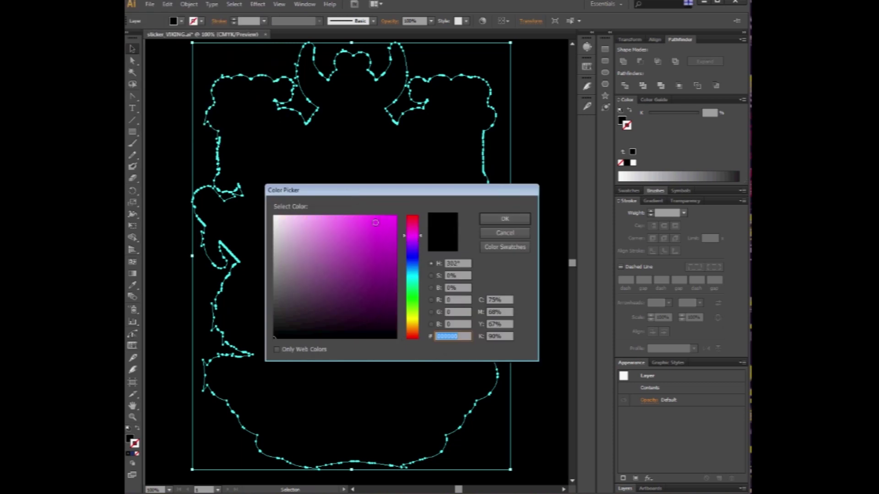
{"action": "left_click", "coordinate": [505, 219]}
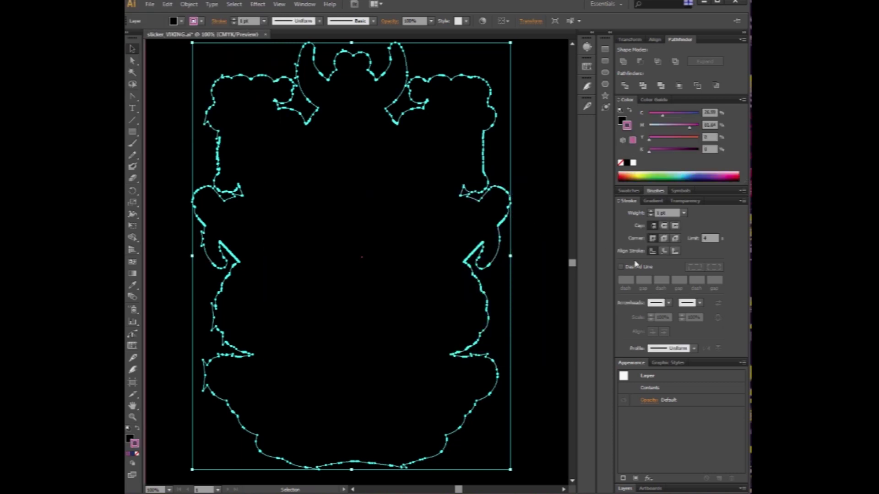
Set the outline's stroke weight to 3 pt and its fill to none
{"action": "left_click_drag", "start_coordinate": [668, 213], "coordinate": [643, 216]}
{"action": "type", "text": "3"}
{"action": "key", "text": "Return"}
{"action": "left_click", "coordinate": [622, 122]}
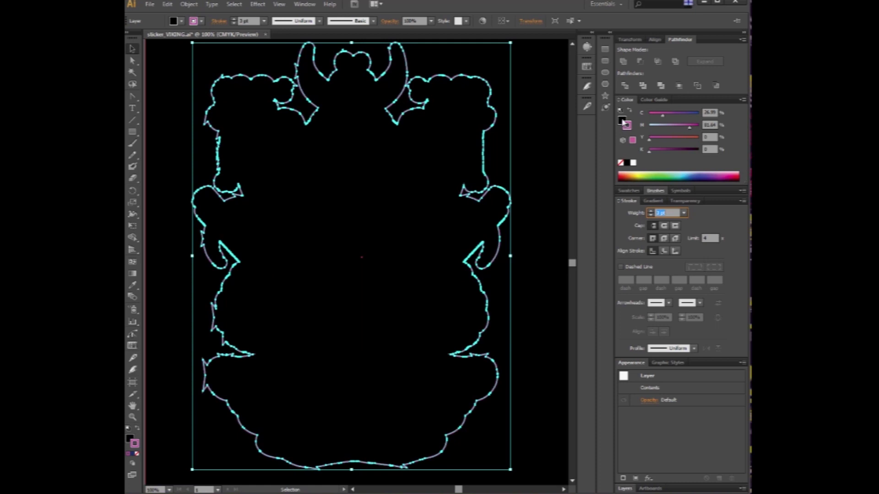
{"action": "left_click", "coordinate": [621, 163]}
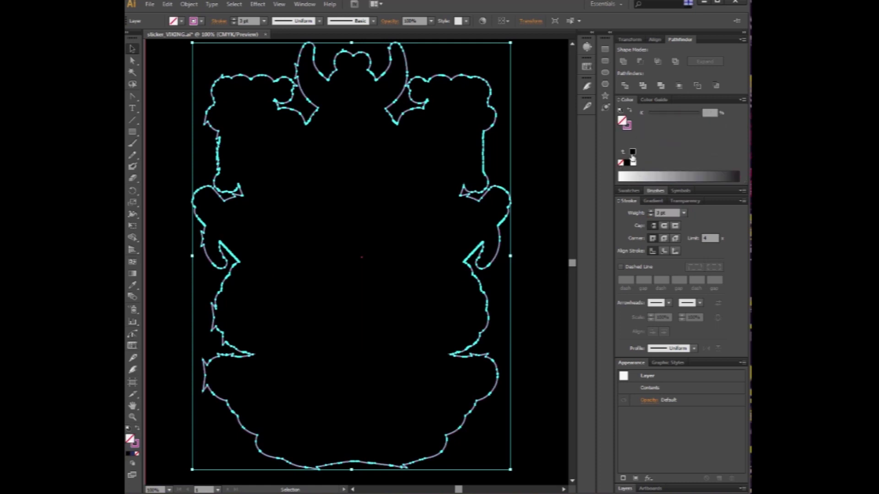
{"action": "left_click", "coordinate": [630, 129]}
Collapse the ART copy layer, show the ART layer again and deselect the outline
{"action": "left_click", "coordinate": [632, 489]}
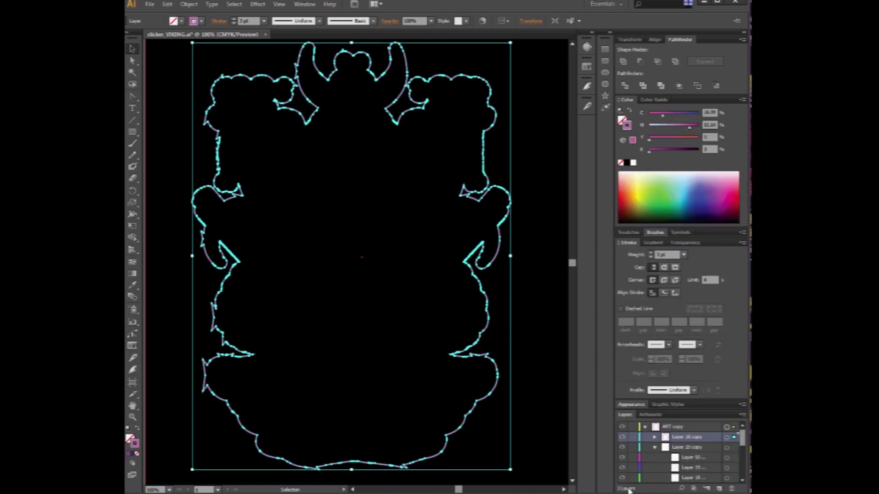
{"action": "left_click", "coordinate": [645, 428]}
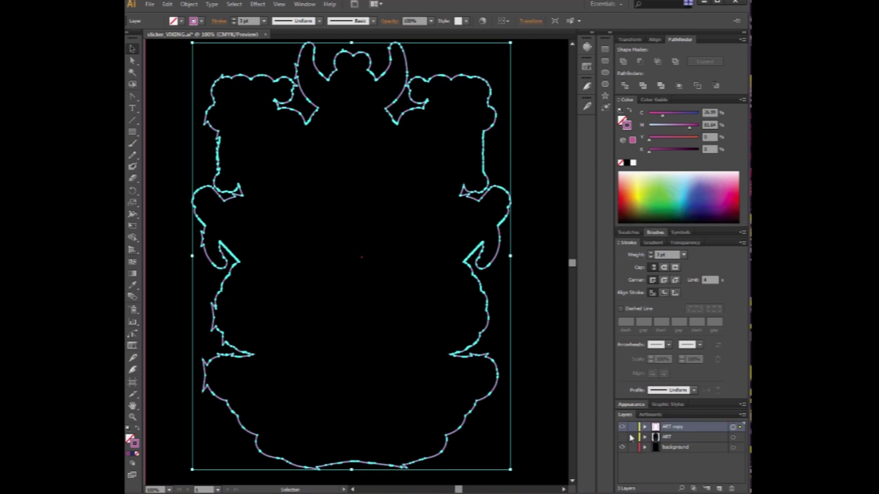
{"action": "left_click", "coordinate": [622, 438]}
{"action": "left_click", "coordinate": [684, 438]}
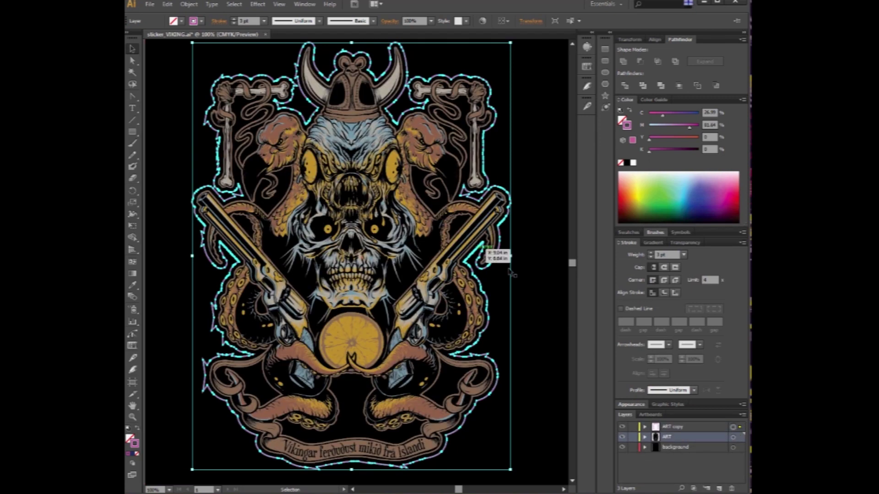
{"action": "left_click", "coordinate": [174, 135]}
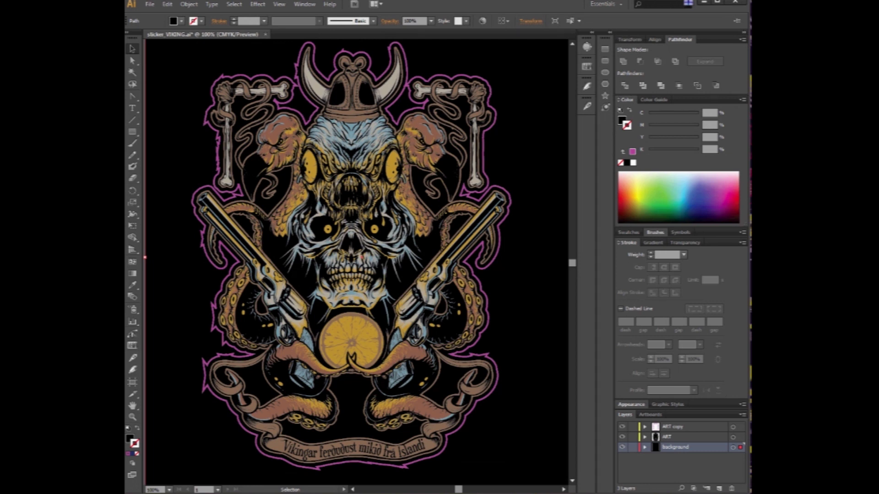
Select the ART copy outline and delete its spiky anchor points around the curled end of the banner on the left of the artwork
{"action": "left_click", "coordinate": [733, 427]}
{"action": "left_click", "coordinate": [133, 417]}
{"action": "left_click", "coordinate": [233, 364]}
{"action": "left_click", "coordinate": [414, 311]}
{"action": "left_click_drag", "start_coordinate": [373, 253], "coordinate": [443, 363]}
{"action": "left_click", "coordinate": [398, 345]}
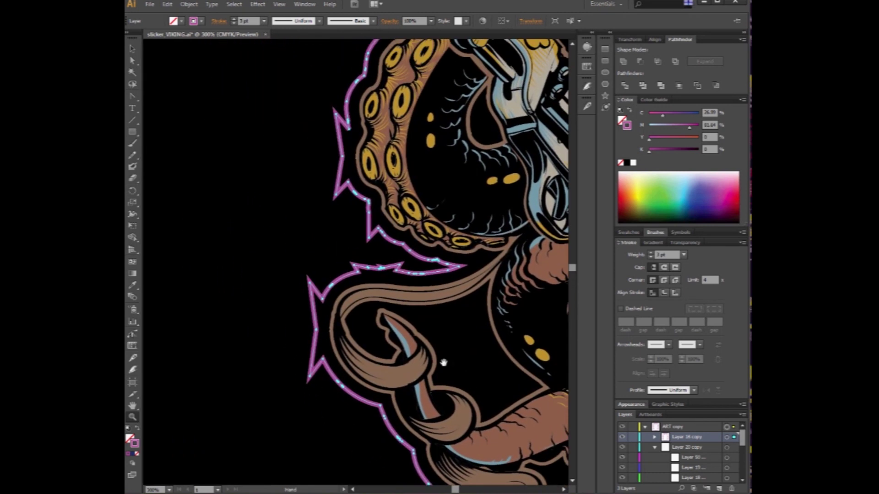
{"action": "left_click_drag", "start_coordinate": [132, 96], "coordinate": [156, 119]}
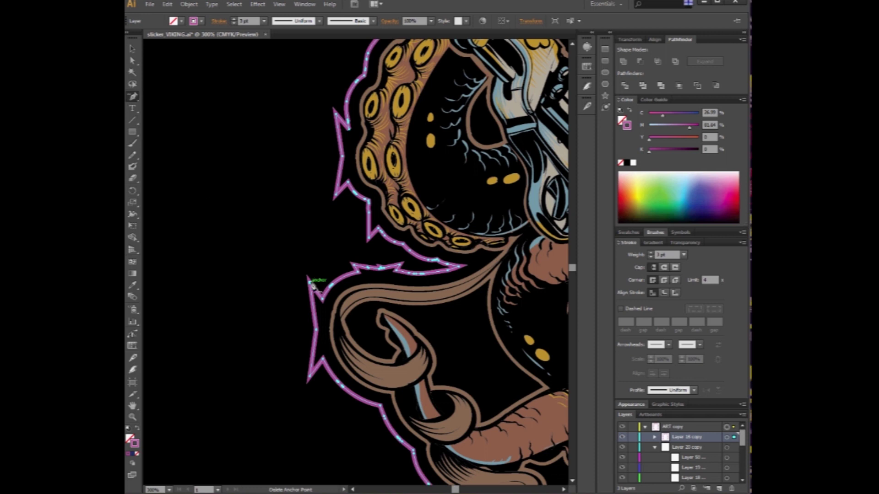
{"action": "left_click", "coordinate": [316, 304]}
{"action": "left_click", "coordinate": [309, 380]}
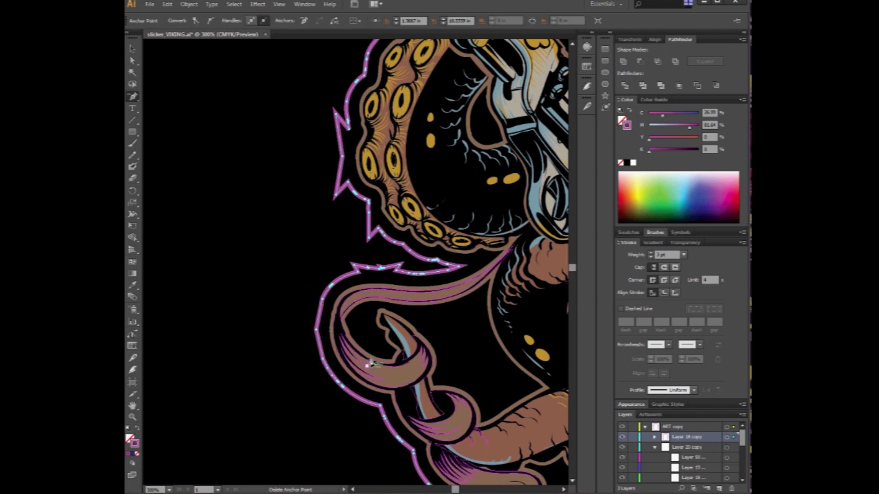
{"action": "left_click", "coordinate": [353, 265]}
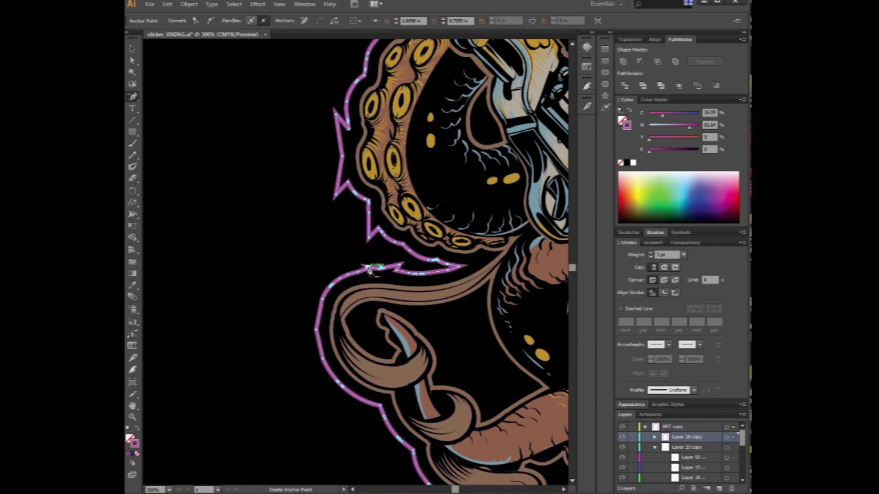
Smooth the jagged outline along the left banner curl and the suckered tentacle above it by redrawing it with the Pencil tool
{"action": "left_click", "coordinate": [133, 155]}
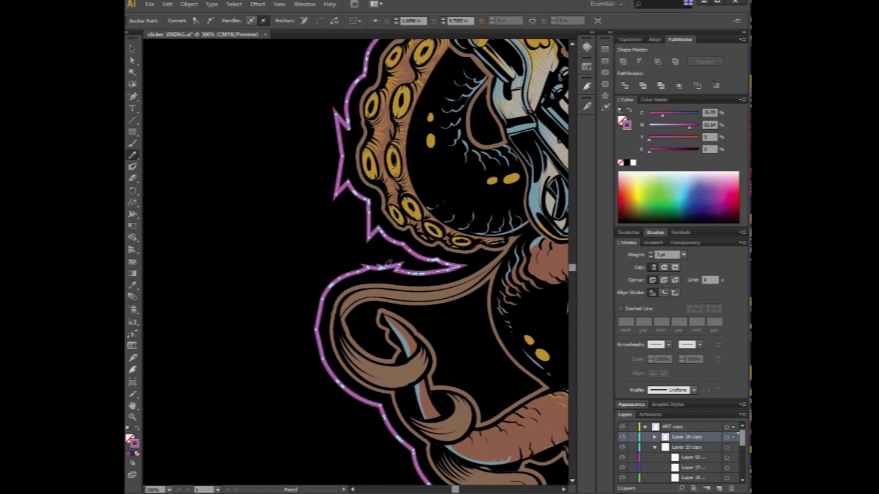
{"action": "left_click_drag", "start_coordinate": [360, 271], "coordinate": [332, 285]}
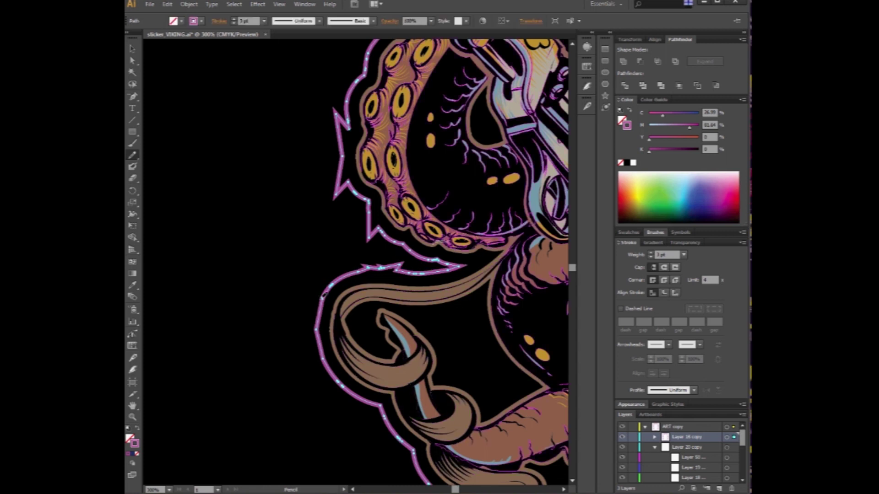
{"action": "left_click_drag", "start_coordinate": [375, 265], "coordinate": [461, 265]}
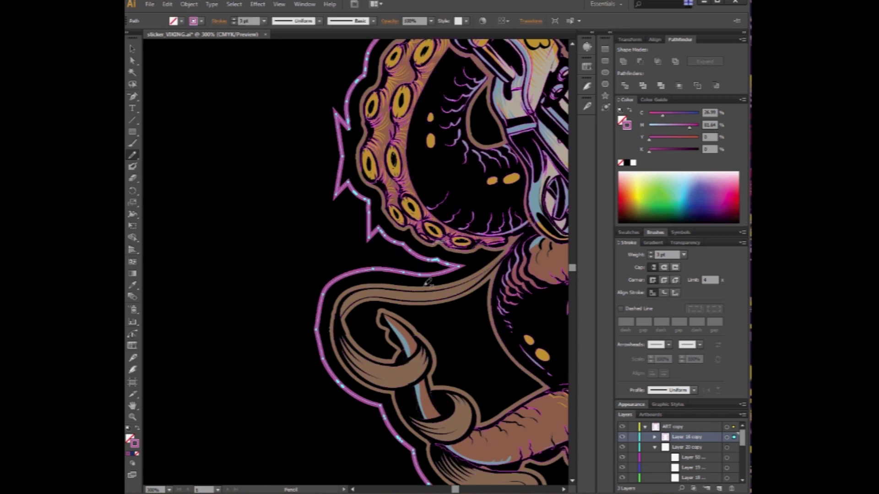
{"action": "mouse_move", "coordinate": [383, 401]}
{"action": "left_mouse_down"}
{"action": "mouse_move", "coordinate": [325, 365]}
{"action": "mouse_move", "coordinate": [320, 325]}
{"action": "mouse_move", "coordinate": [327, 289]}
{"action": "mouse_move", "coordinate": [377, 265]}
{"action": "left_mouse_up"}
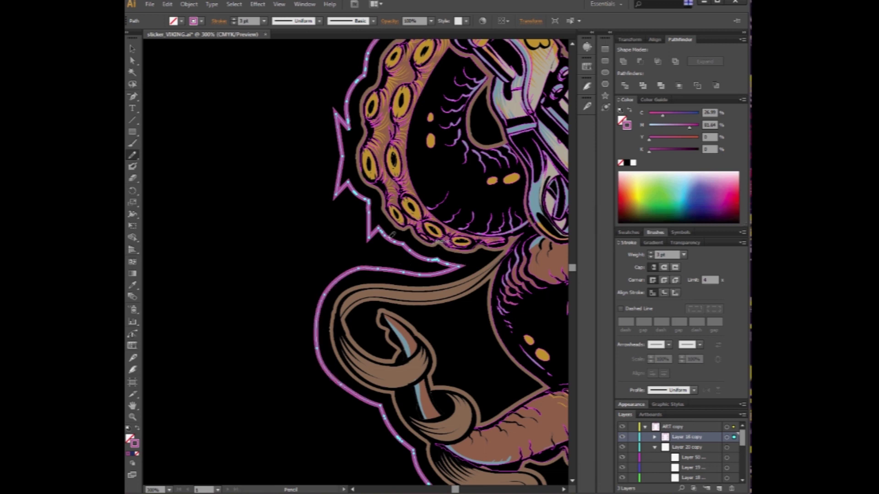
{"action": "mouse_move", "coordinate": [388, 239]}
{"action": "left_mouse_down"}
{"action": "mouse_move", "coordinate": [347, 154]}
{"action": "mouse_move", "coordinate": [349, 111]}
{"action": "left_mouse_up"}
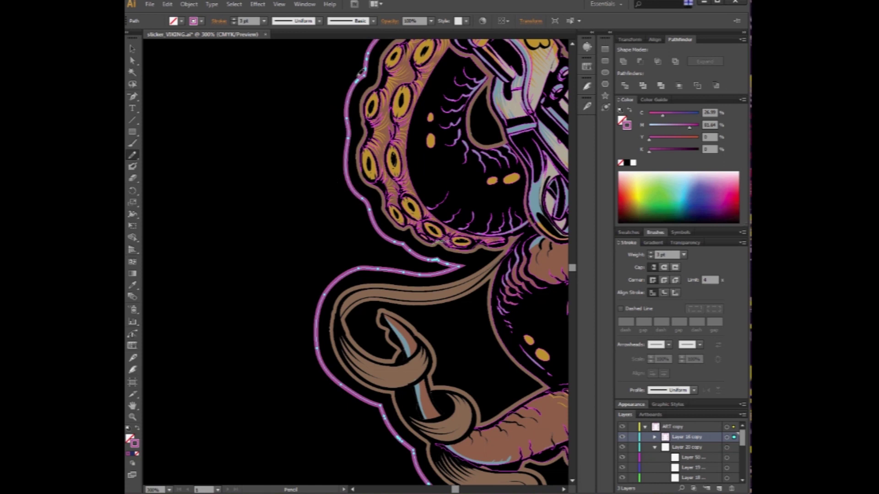
Redraw the outline with the Pencil tool to close the notch between the left gun muzzle and bone, and smooth the vertical bone's outer edge
{"action": "left_click_drag", "start_coordinate": [488, 116], "coordinate": [428, 324]}
{"action": "left_click_drag", "start_coordinate": [442, 185], "coordinate": [473, 378]}
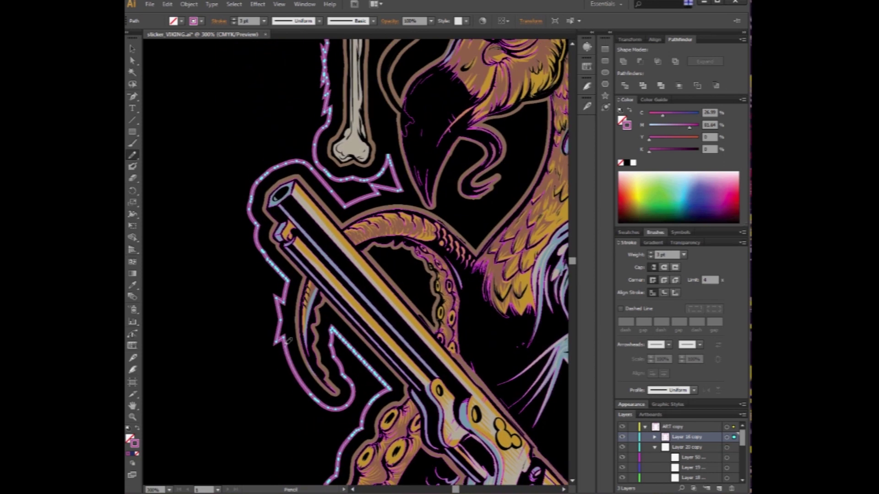
{"action": "left_click_drag", "start_coordinate": [429, 126], "coordinate": [393, 364]}
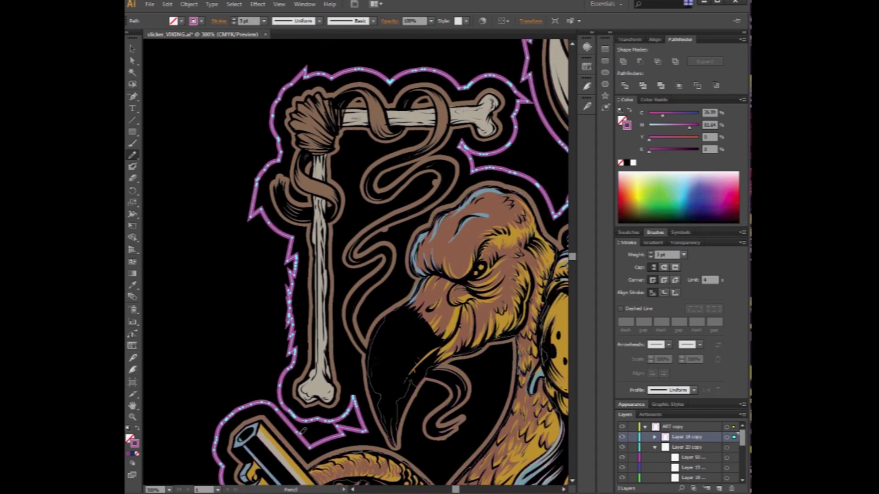
{"action": "mouse_move", "coordinate": [300, 435]}
{"action": "left_mouse_down"}
{"action": "mouse_move", "coordinate": [307, 418]}
{"action": "mouse_move", "coordinate": [275, 403]}
{"action": "left_mouse_up"}
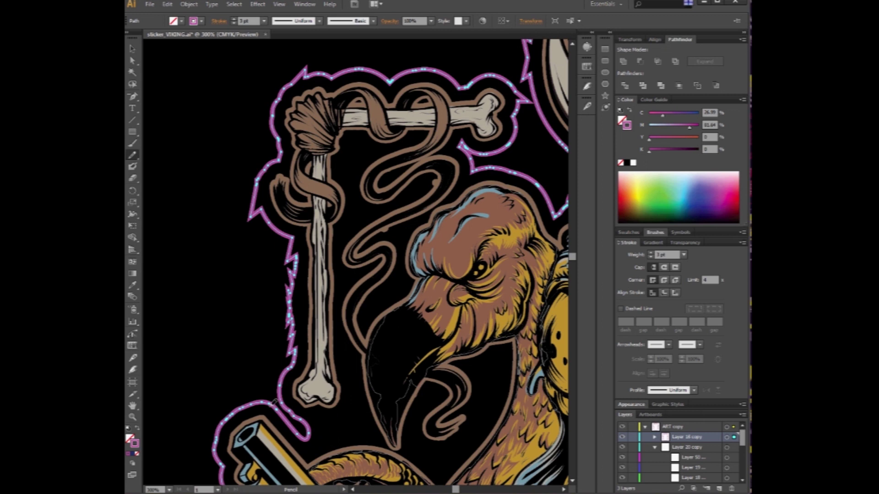
{"action": "left_click_drag", "start_coordinate": [374, 321], "coordinate": [374, 380]}
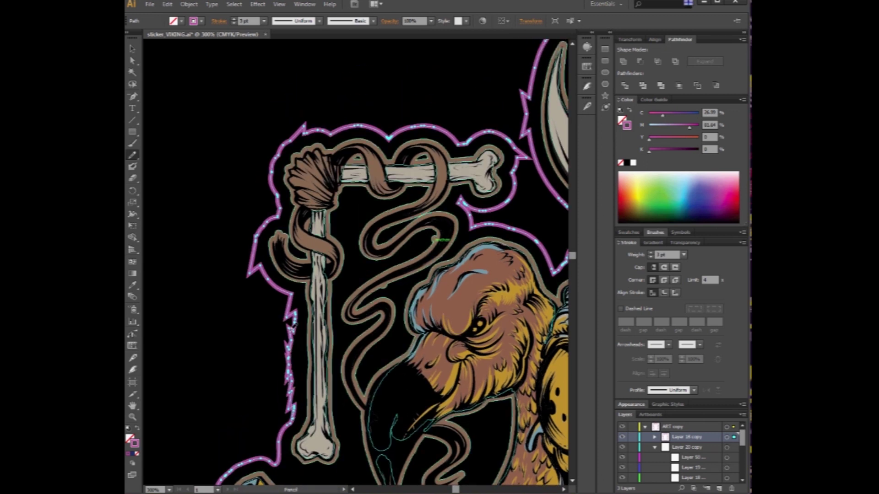
{"action": "left_click_drag", "start_coordinate": [291, 326], "coordinate": [294, 293]}
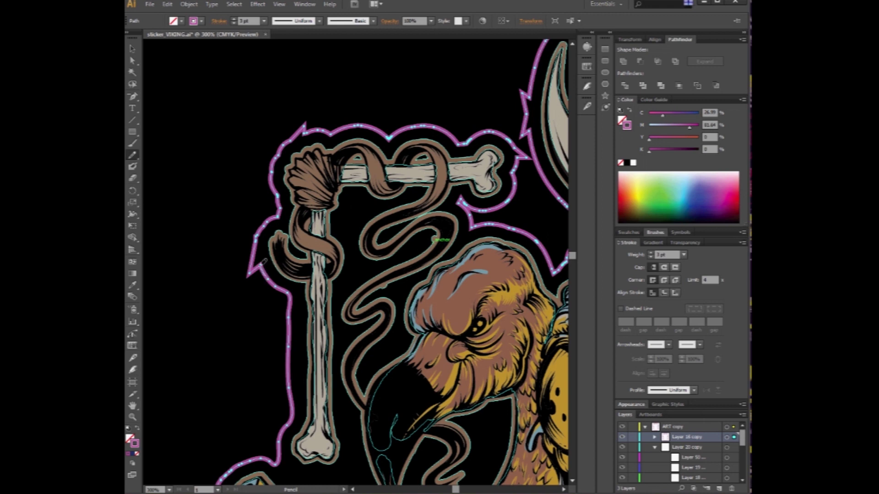
Smooth the outline around the left bone corner and left helmet horn with the Pencil tool, bridging the deep notch between bone and horn
{"action": "left_click_drag", "start_coordinate": [444, 239], "coordinate": [366, 274]}
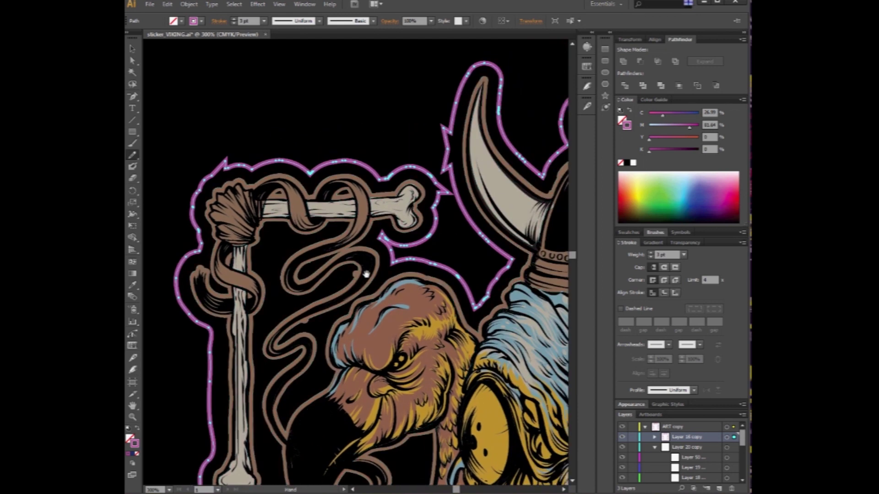
{"action": "left_click_drag", "start_coordinate": [229, 166], "coordinate": [250, 168]}
{"action": "left_click_drag", "start_coordinate": [509, 315], "coordinate": [336, 315]}
{"action": "mouse_move", "coordinate": [285, 171]}
{"action": "left_mouse_down"}
{"action": "mouse_move", "coordinate": [283, 120]}
{"action": "mouse_move", "coordinate": [296, 104]}
{"action": "left_mouse_up"}
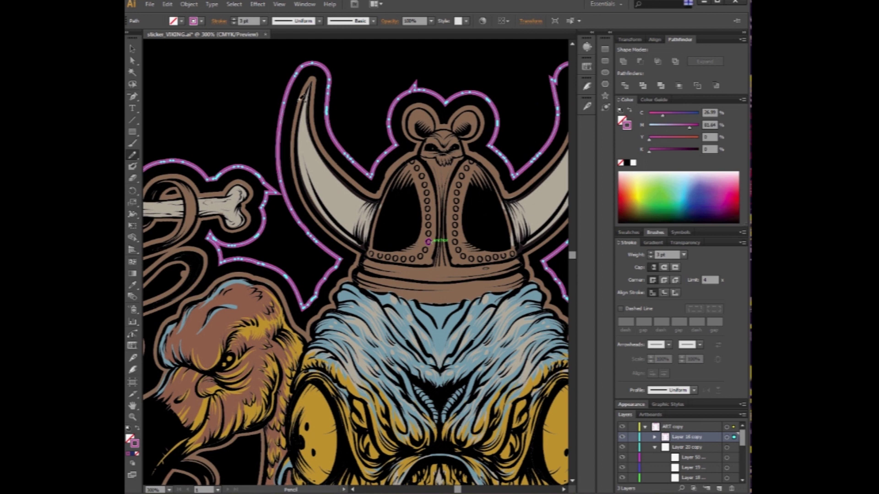
{"action": "left_click_drag", "start_coordinate": [526, 376], "coordinate": [452, 363]}
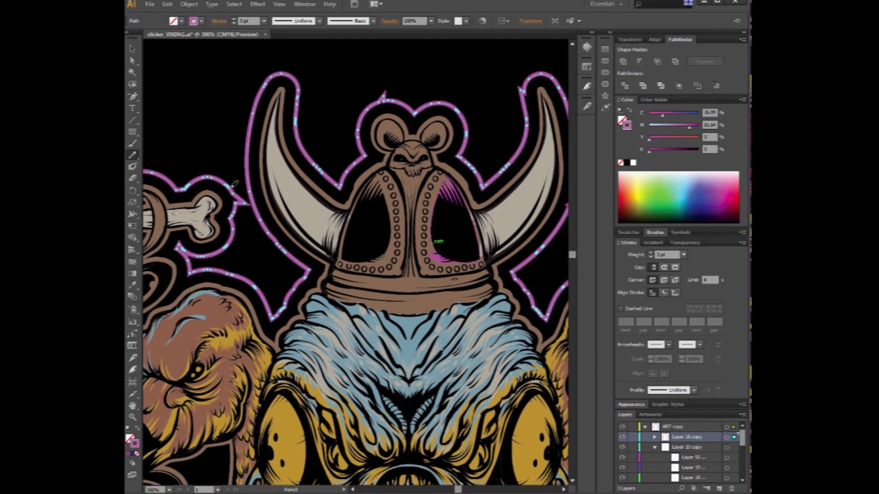
{"action": "left_click_drag", "start_coordinate": [313, 231], "coordinate": [424, 241]}
{"action": "mouse_move", "coordinate": [340, 178]}
{"action": "left_mouse_down"}
{"action": "mouse_move", "coordinate": [355, 168]}
{"action": "mouse_move", "coordinate": [371, 125]}
{"action": "left_mouse_up"}
Bridge the outline between the right horn and right bone, and smooth the spikes at the horn tip and above the helmet skull's ear
{"action": "left_click_drag", "start_coordinate": [543, 364], "coordinate": [211, 377]}
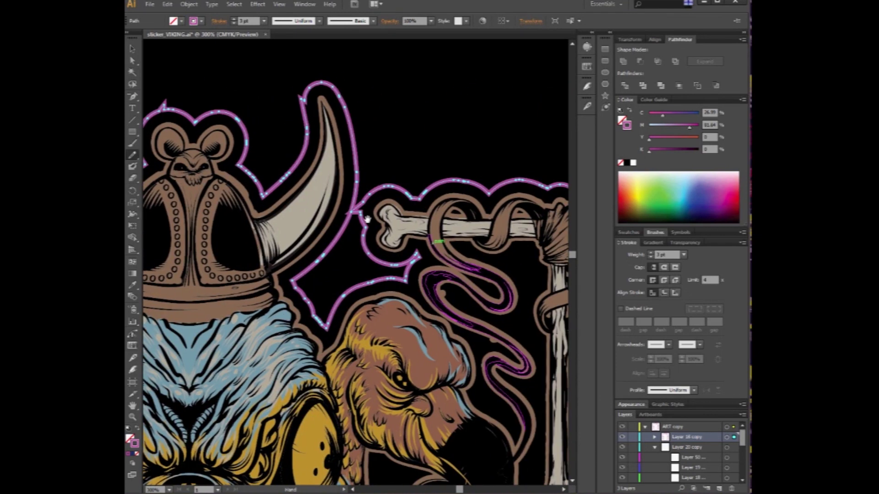
{"action": "left_click_drag", "start_coordinate": [372, 192], "coordinate": [362, 165]}
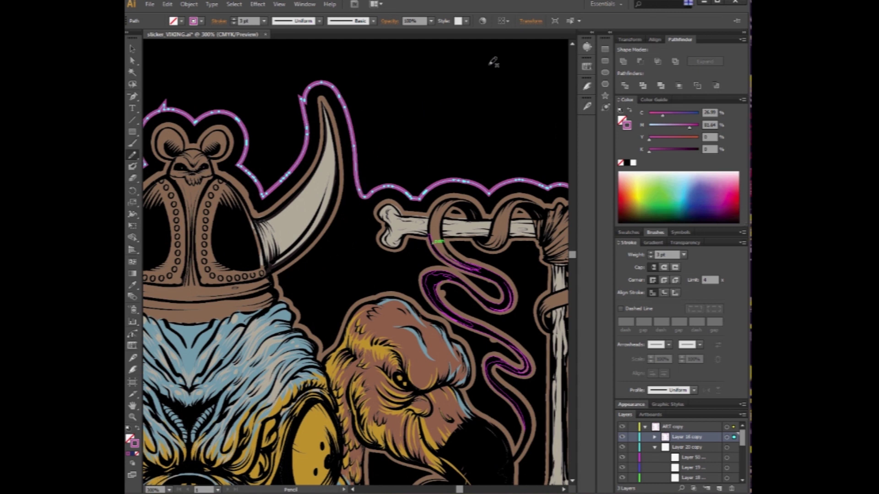
{"action": "left_click_drag", "start_coordinate": [310, 116], "coordinate": [317, 81]}
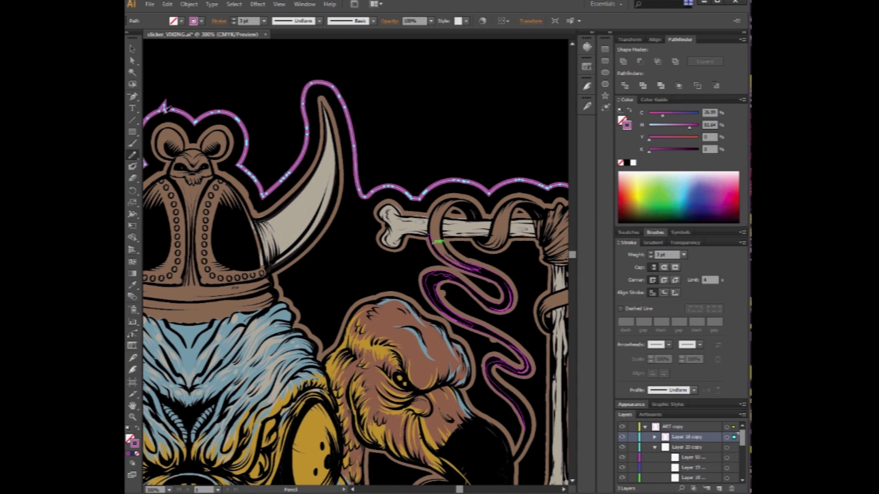
{"action": "left_click_drag", "start_coordinate": [159, 109], "coordinate": [179, 109]}
Redraw the outline to bridge the gap between the right bone and gun muzzle, and close the notch between the gun barrel and tentacle tip
{"action": "mouse_move", "coordinate": [525, 322]}
{"action": "left_mouse_down"}
{"action": "mouse_move", "coordinate": [361, 323]}
{"action": "mouse_move", "coordinate": [244, 254]}
{"action": "left_mouse_up"}
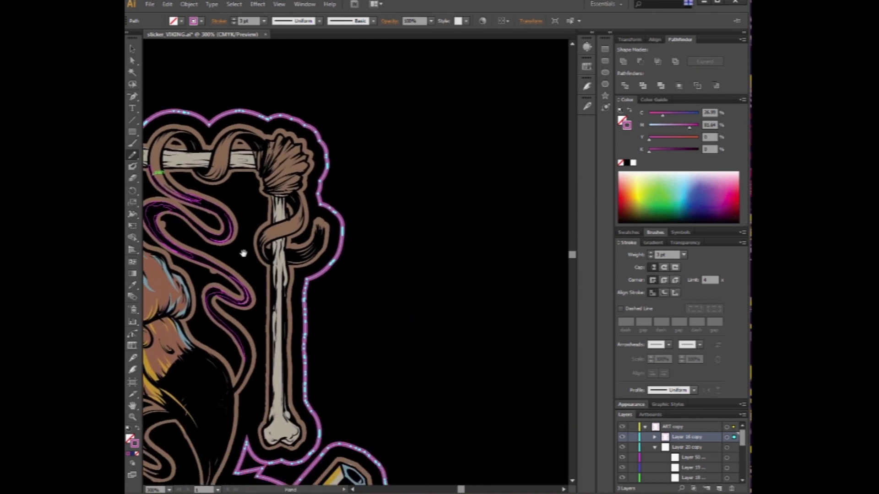
{"action": "left_click_drag", "start_coordinate": [366, 288], "coordinate": [460, 183]}
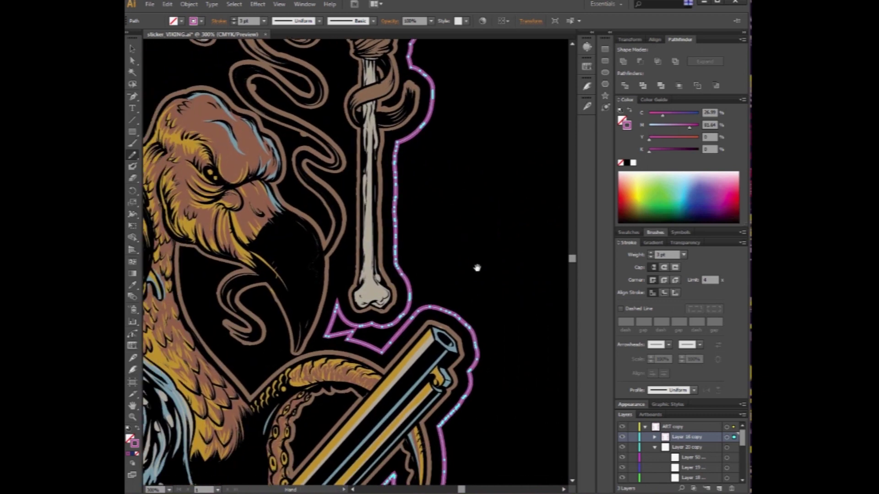
{"action": "left_click_drag", "start_coordinate": [477, 267], "coordinate": [494, 209]}
{"action": "mouse_move", "coordinate": [433, 228]}
{"action": "left_mouse_down"}
{"action": "mouse_move", "coordinate": [435, 244]}
{"action": "mouse_move", "coordinate": [468, 244]}
{"action": "left_mouse_up"}
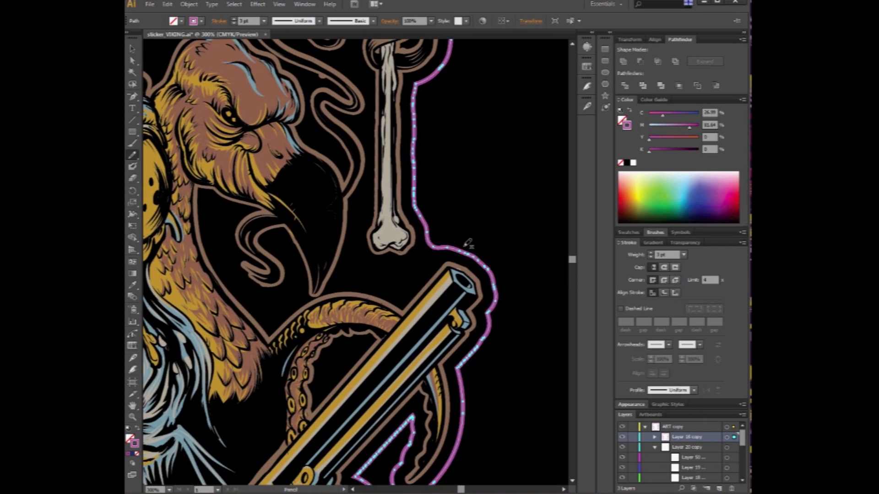
{"action": "scroll", "coordinate": [515, 270], "scroll_direction": "down", "scroll_amount": 10}
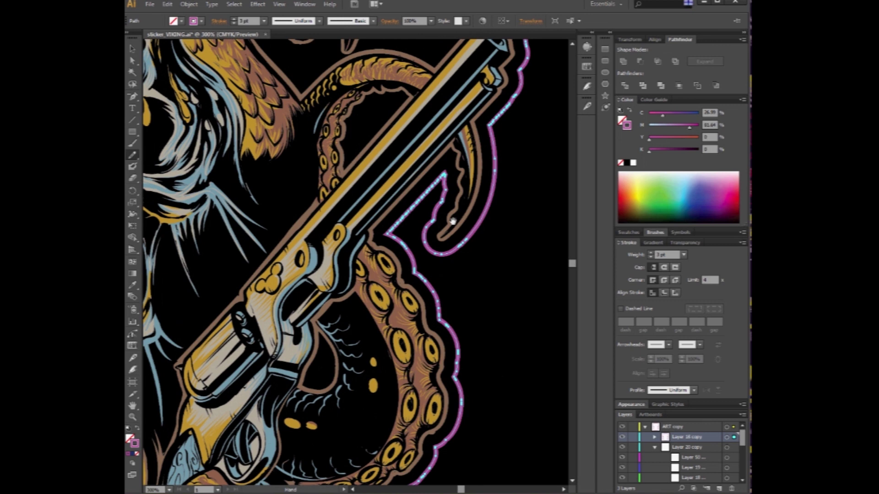
{"action": "left_click_drag", "start_coordinate": [429, 227], "coordinate": [405, 238]}
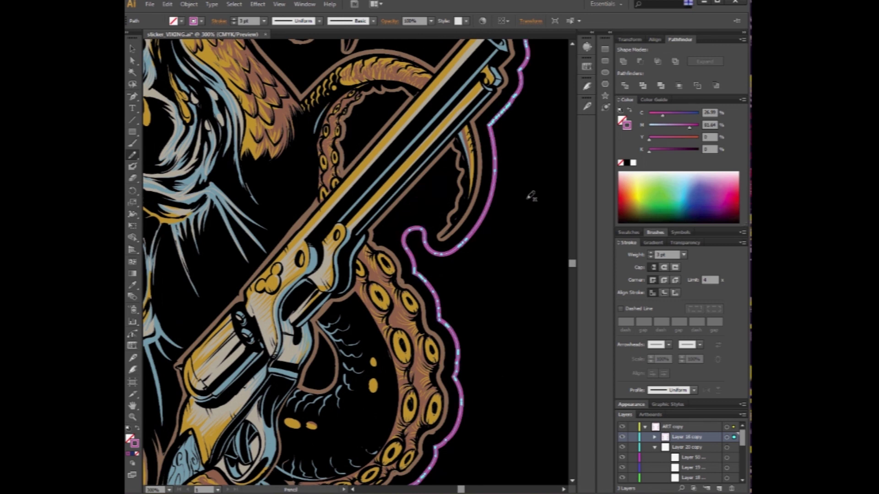
Redraw the spiky outline with the Pencil tool where the right tentacle meets the right ribbon curl
{"action": "left_click_drag", "start_coordinate": [480, 435], "coordinate": [559, 251]}
{"action": "left_click_drag", "start_coordinate": [519, 372], "coordinate": [451, 307]}
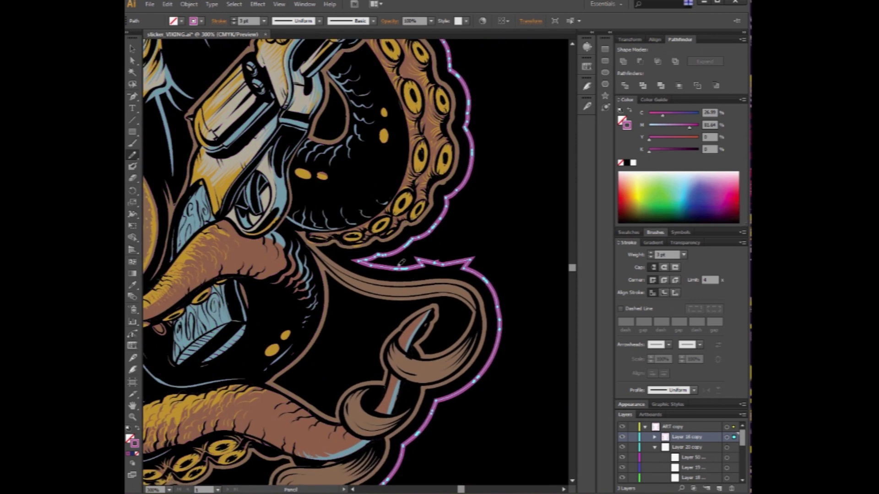
{"action": "left_click_drag", "start_coordinate": [416, 266], "coordinate": [486, 280]}
{"action": "mouse_move", "coordinate": [504, 460]}
{"action": "left_mouse_down"}
{"action": "mouse_move", "coordinate": [524, 309]}
{"action": "mouse_move", "coordinate": [548, 254]}
{"action": "left_mouse_up"}
{"action": "left_click_drag", "start_coordinate": [462, 402], "coordinate": [577, 363]}
Bridge the outline's deep notch between the left tentacle tip beside the gun barrel and the suckered tentacle below it with the Pencil tool
{"action": "mouse_move", "coordinate": [399, 338]}
{"action": "left_mouse_down"}
{"action": "mouse_move", "coordinate": [338, 347]}
{"action": "mouse_move", "coordinate": [247, 331]}
{"action": "left_mouse_up"}
{"action": "left_click_drag", "start_coordinate": [377, 404], "coordinate": [624, 430]}
{"action": "left_click_drag", "start_coordinate": [451, 413], "coordinate": [526, 422]}
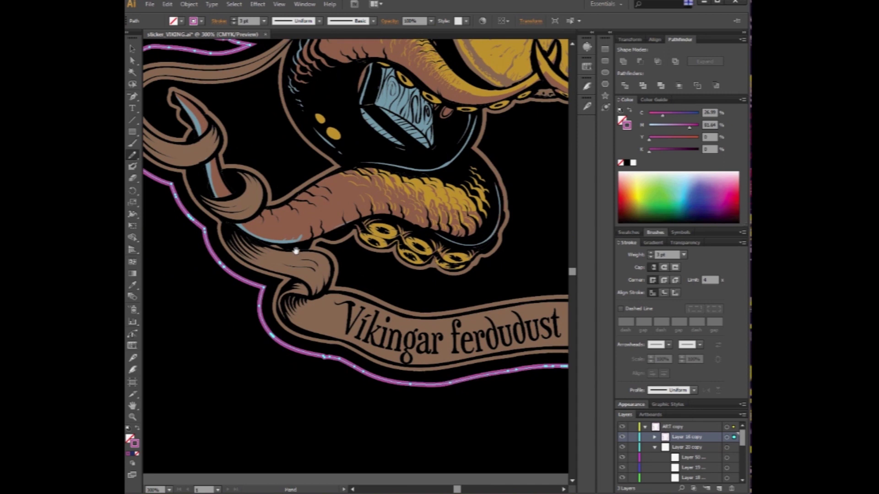
{"action": "left_click_drag", "start_coordinate": [297, 253], "coordinate": [527, 444]}
{"action": "left_click_drag", "start_coordinate": [526, 203], "coordinate": [417, 398]}
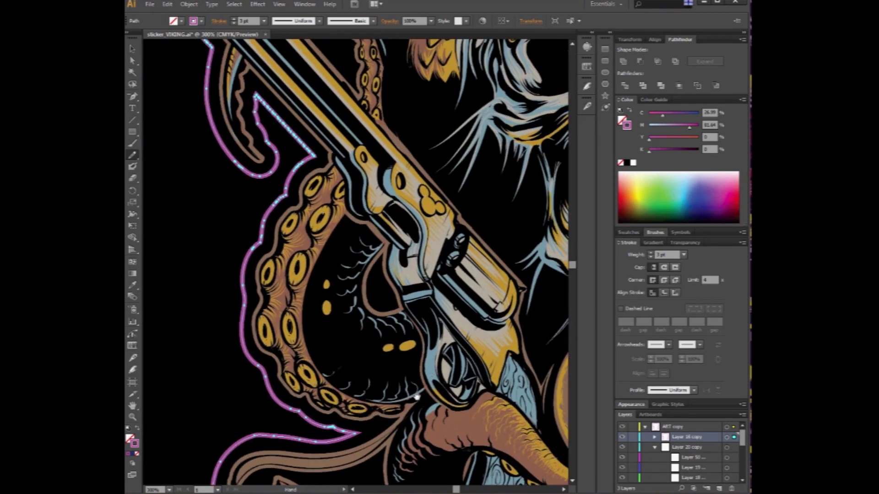
{"action": "left_click_drag", "start_coordinate": [482, 308], "coordinate": [476, 334]}
{"action": "left_click_drag", "start_coordinate": [269, 196], "coordinate": [268, 219]}
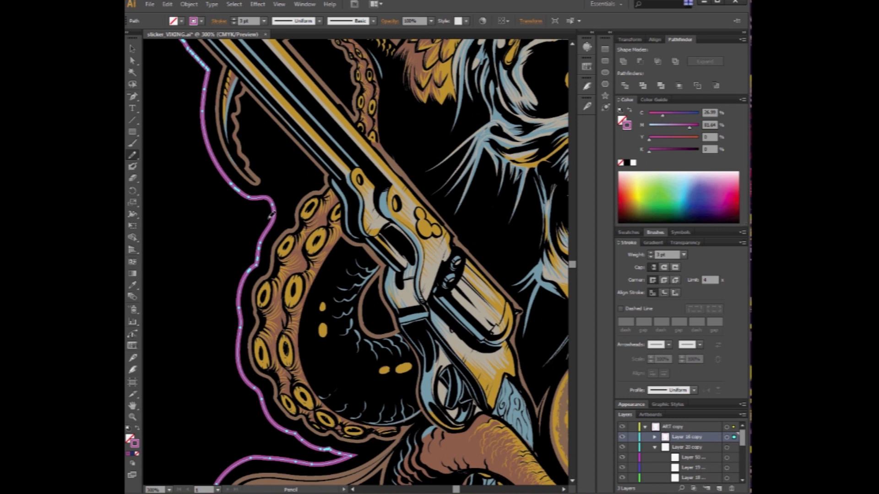
Examine the complete magenta outline around the whole artwork at 100% with the path deselected
{"action": "left_click", "coordinate": [132, 418]}
{"action": "left_click", "coordinate": [431, 293], "text": "alt"}
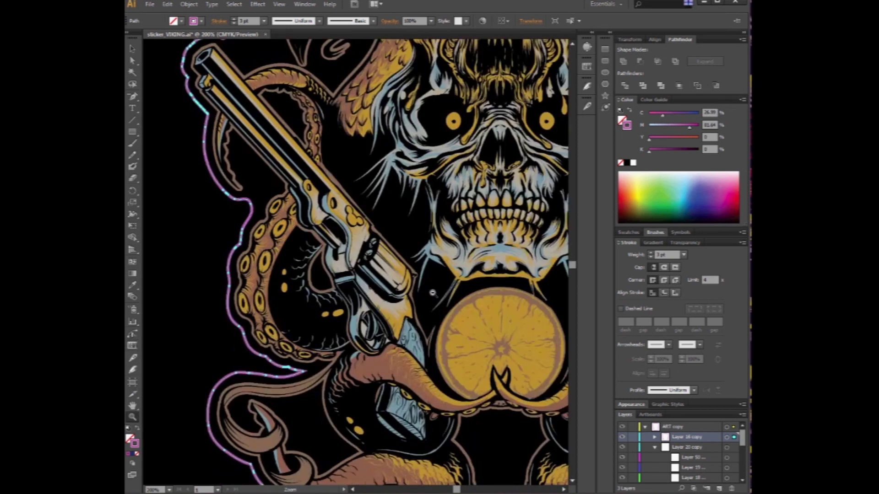
{"action": "left_click", "coordinate": [432, 293], "text": "alt"}
{"action": "left_click", "coordinate": [439, 295], "text": "alt"}
{"action": "left_click_drag", "start_coordinate": [467, 226], "coordinate": [473, 288]}
{"action": "left_click", "coordinate": [452, 272], "text": "alt"}
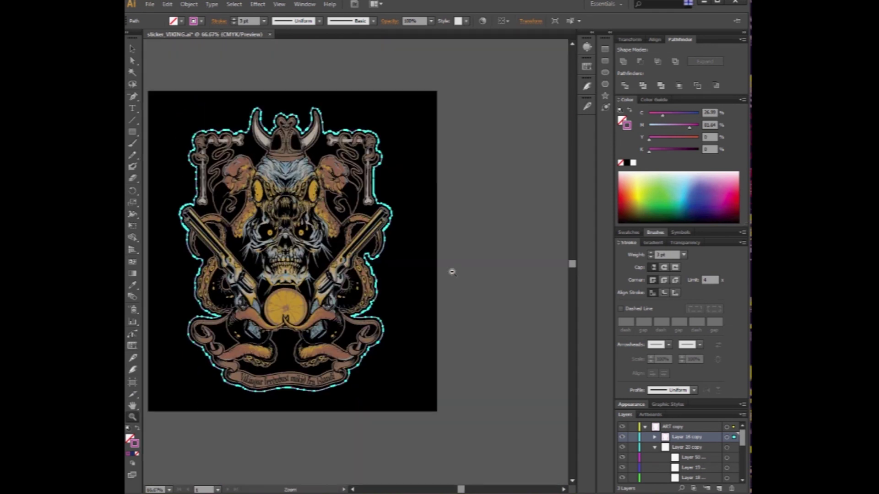
{"action": "key", "text": "ctrl+1"}
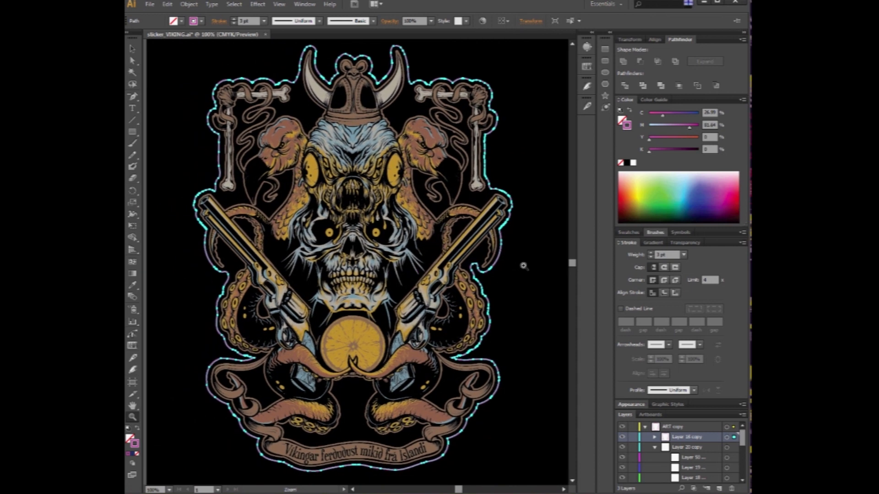
{"action": "key", "text": "v"}
{"action": "left_click", "coordinate": [544, 264]}
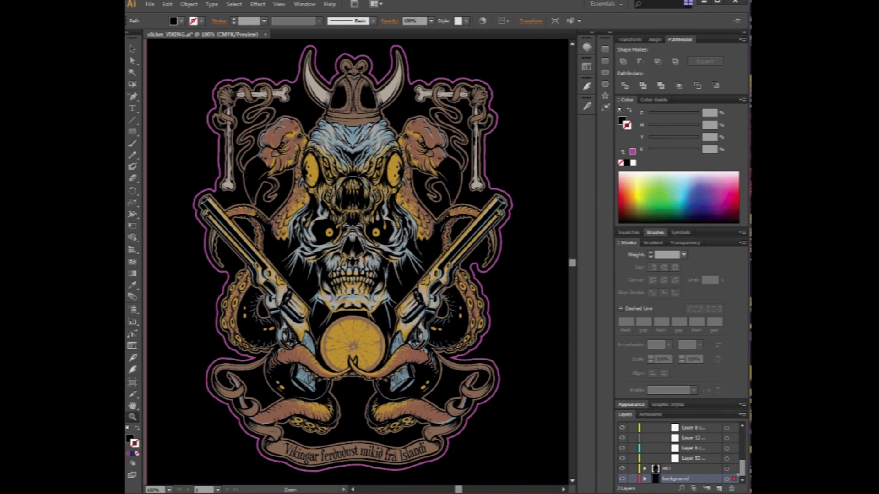
Collapse the ART copy layer and rename it die-cut
{"action": "left_click_drag", "start_coordinate": [743, 475], "coordinate": [742, 436]}
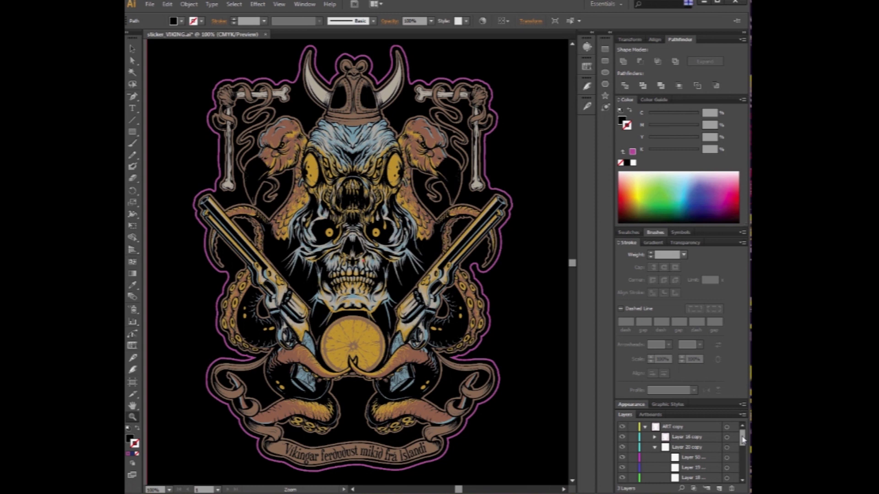
{"action": "left_click", "coordinate": [645, 428]}
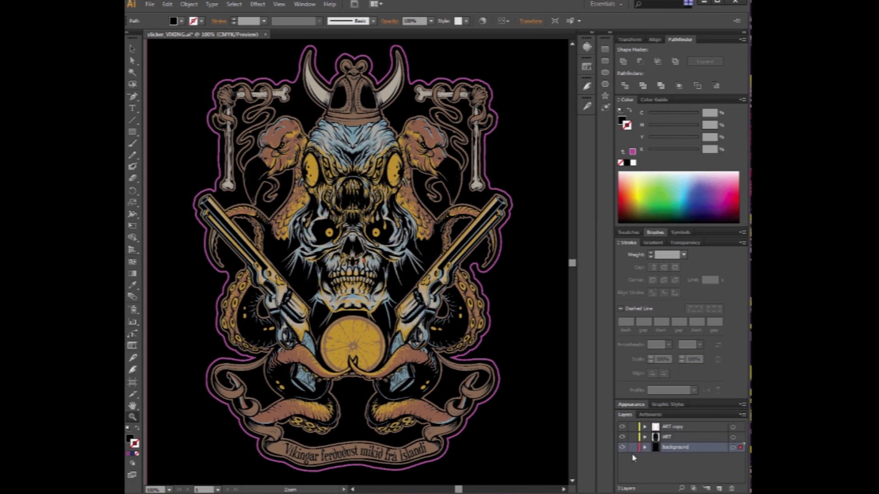
{"action": "left_click", "coordinate": [677, 428]}
{"action": "double_click", "coordinate": [677, 428]}
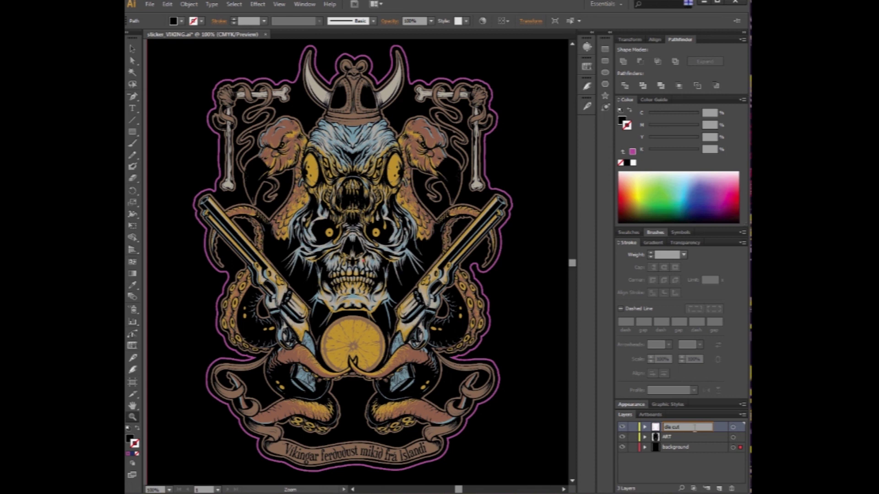
{"action": "type", "text": "die cut"}
{"action": "left_click", "coordinate": [693, 441]}
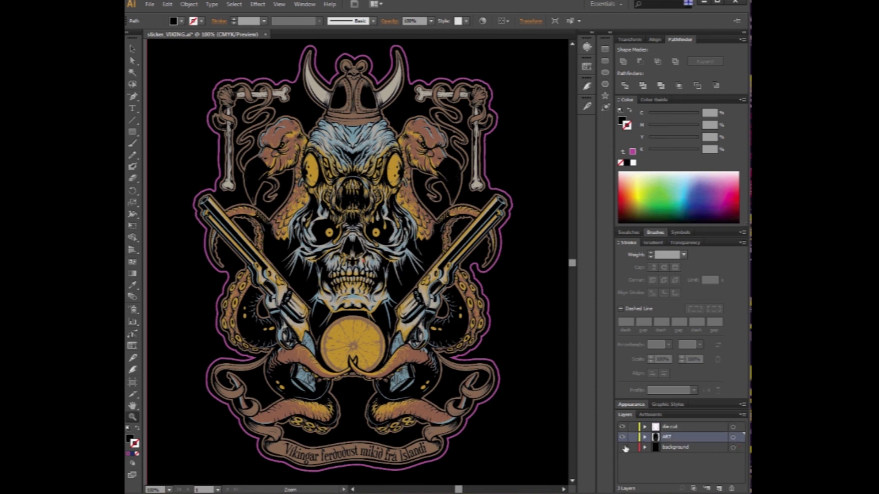
Hide the background layer to check the outline against white, and show the layer again
{"action": "left_click", "coordinate": [622, 447]}
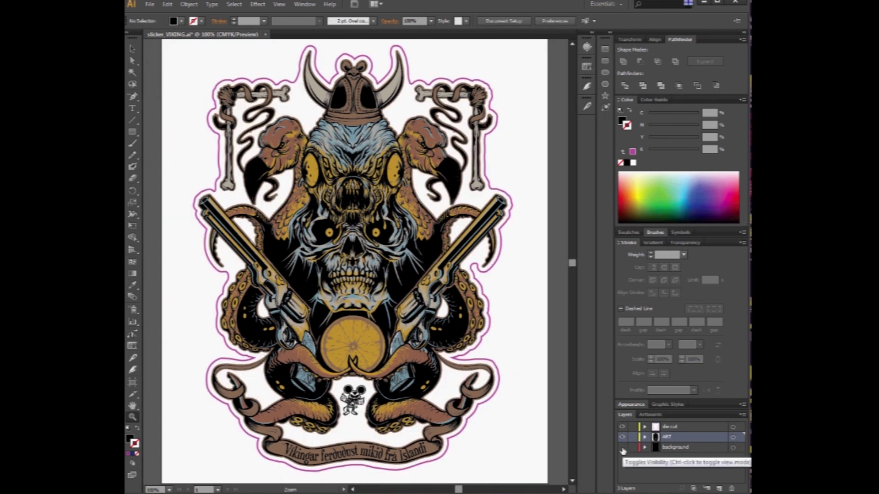
{"action": "left_click", "coordinate": [622, 448]}
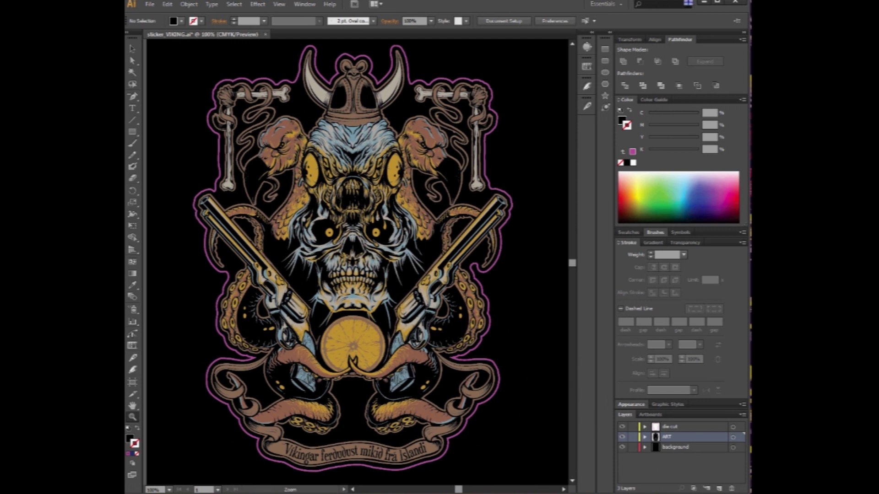
Open the document's file commands
{"action": "left_click", "coordinate": [151, 4]}
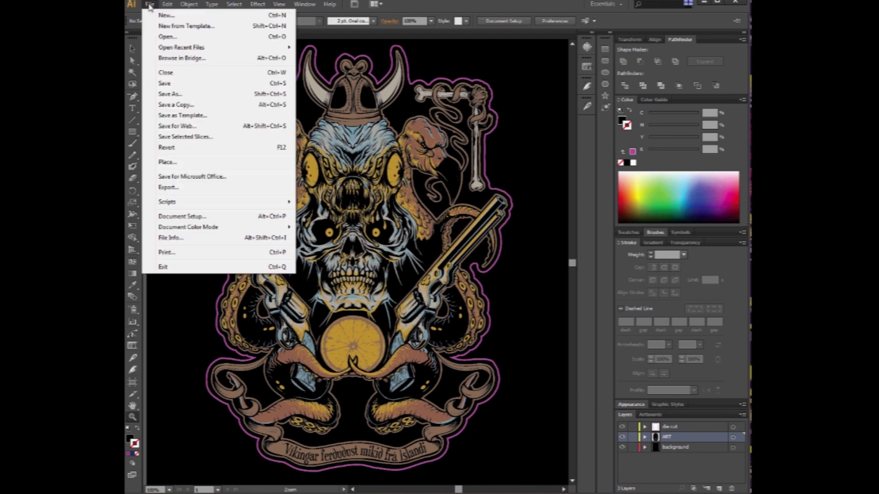